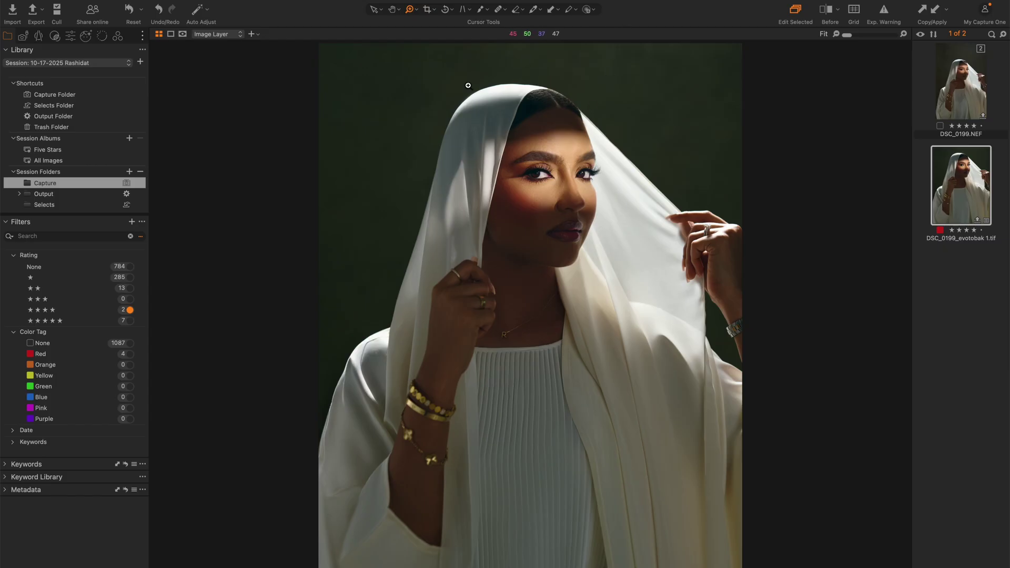
Open DSC_0199.NEF and examine the unedited portrait up close around the face and veil
click(979, 103)
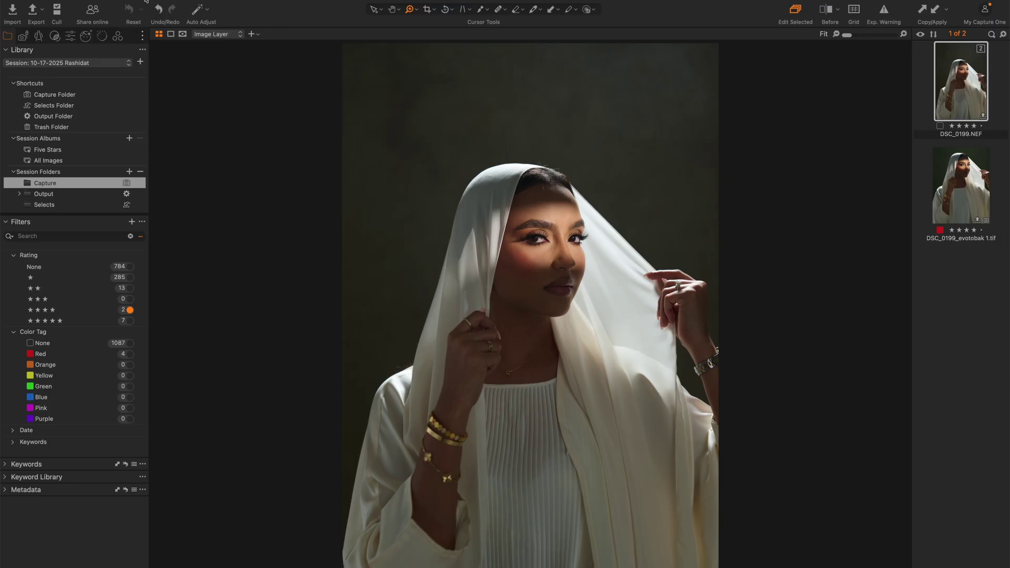
drag(437, 141, 640, 412)
drag(537, 351, 538, 302)
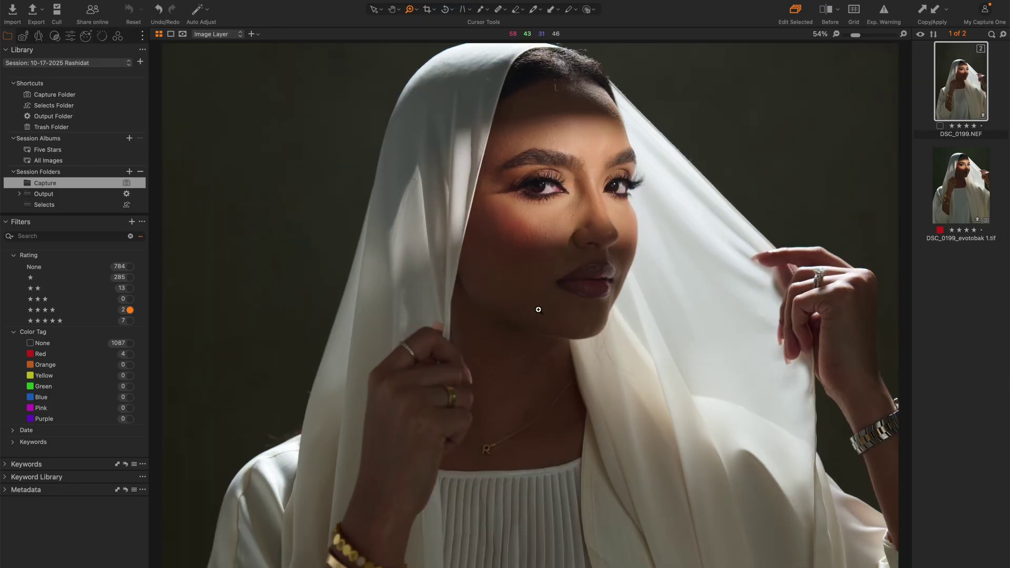
click(445, 304)
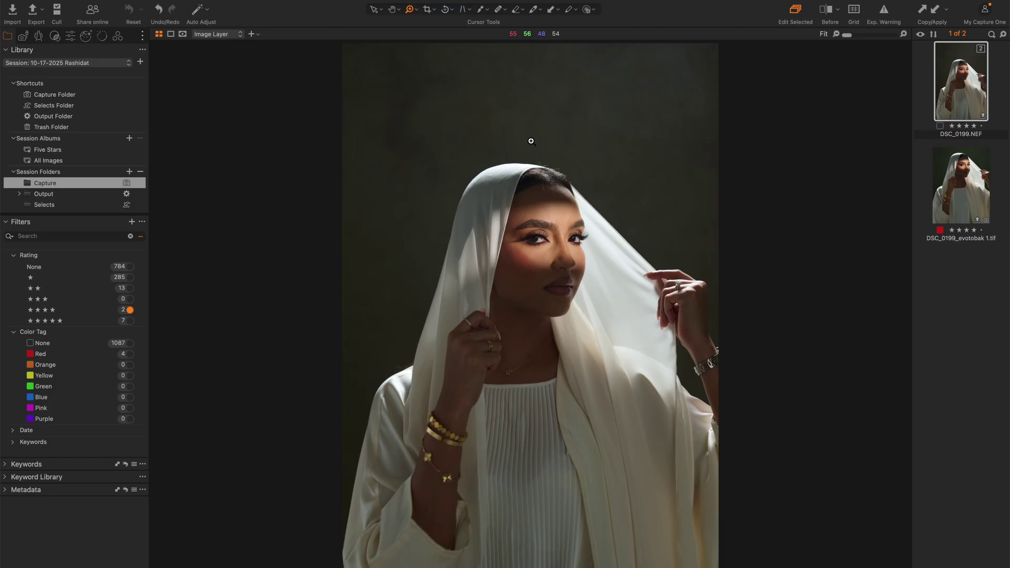
click(71, 37)
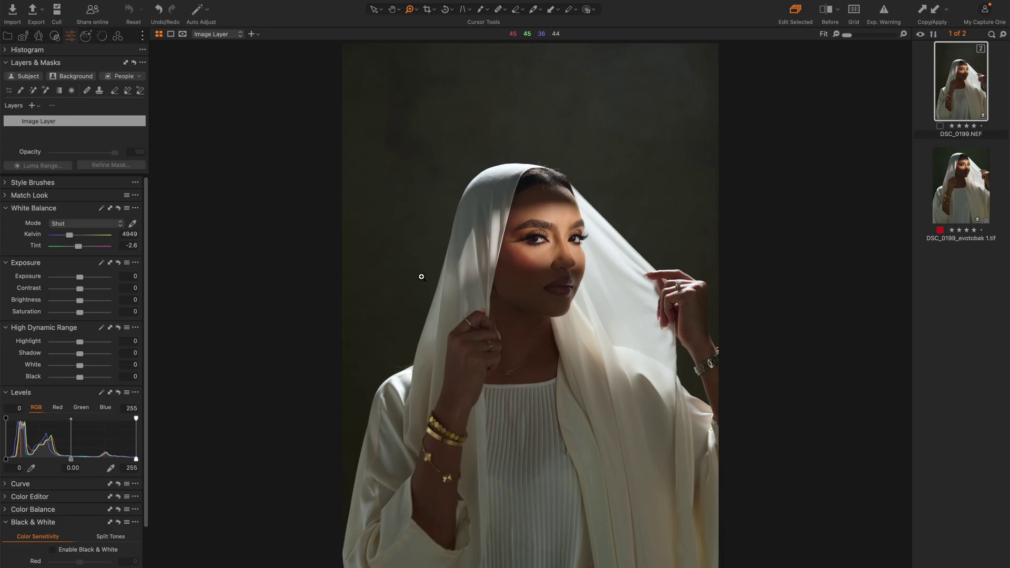
drag(447, 153, 583, 371)
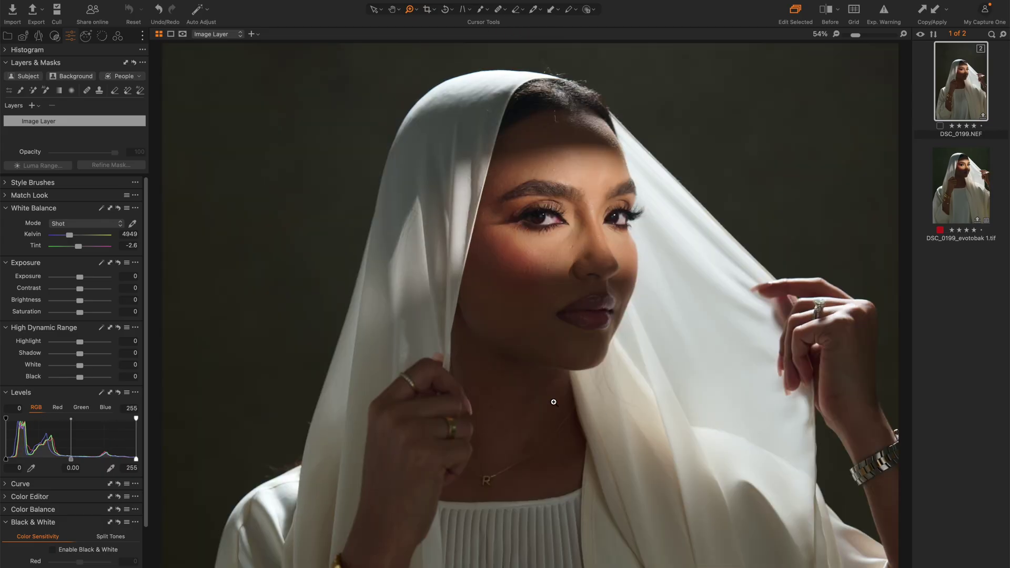
double_click(389, 262)
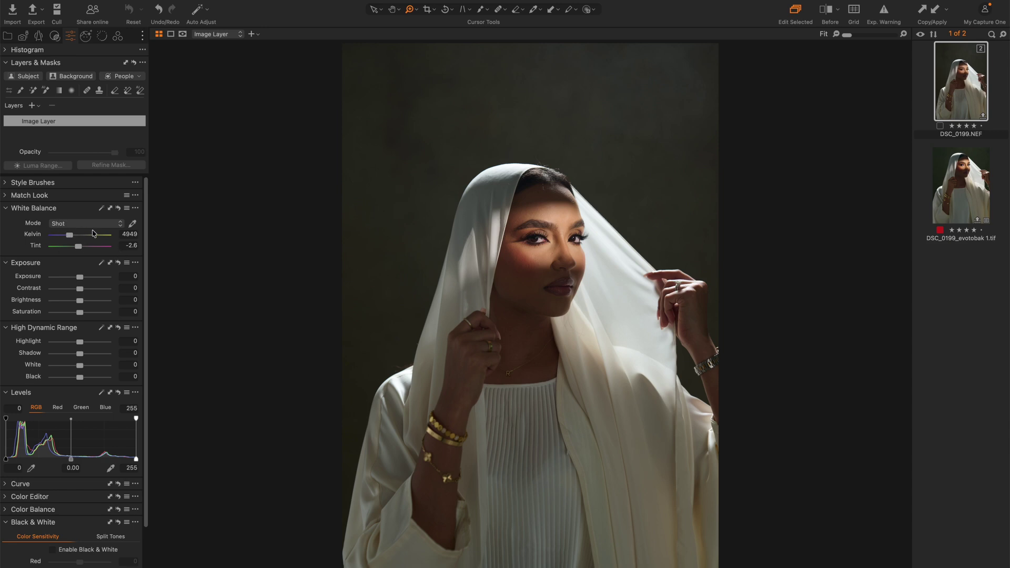
drag(554, 126, 462, 121)
click(480, 139)
Add another Styles and Presets tool below Match Look in the styles tool set
click(56, 37)
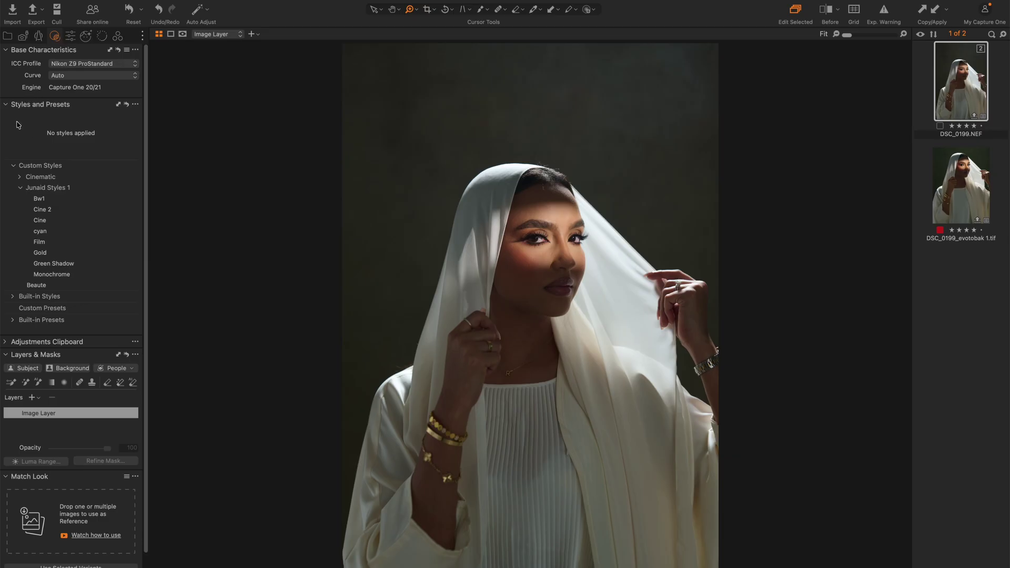
click(11, 104)
right_click(30, 486)
mouse_move(59, 491)
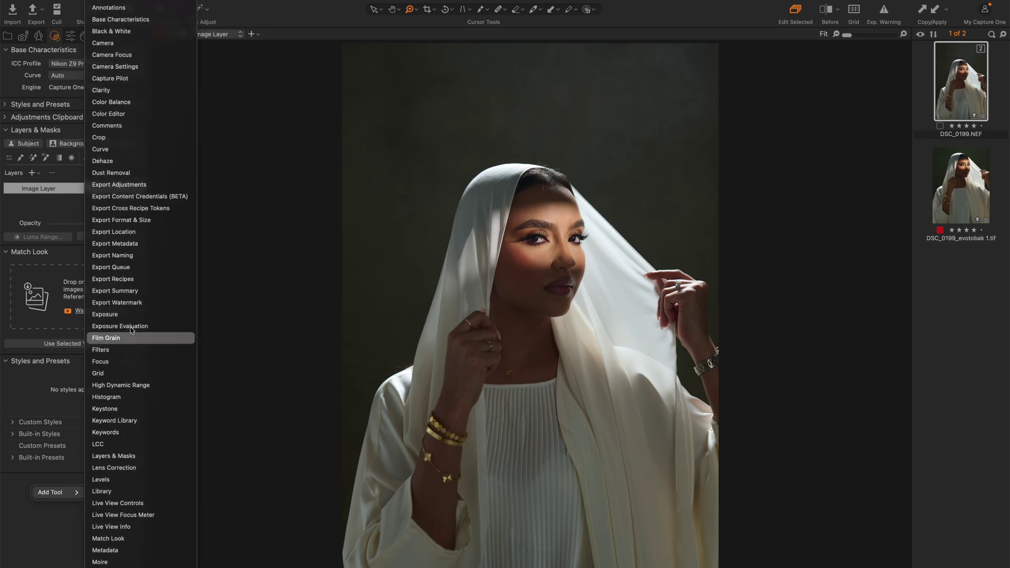
scroll(110, 526, down, 3)
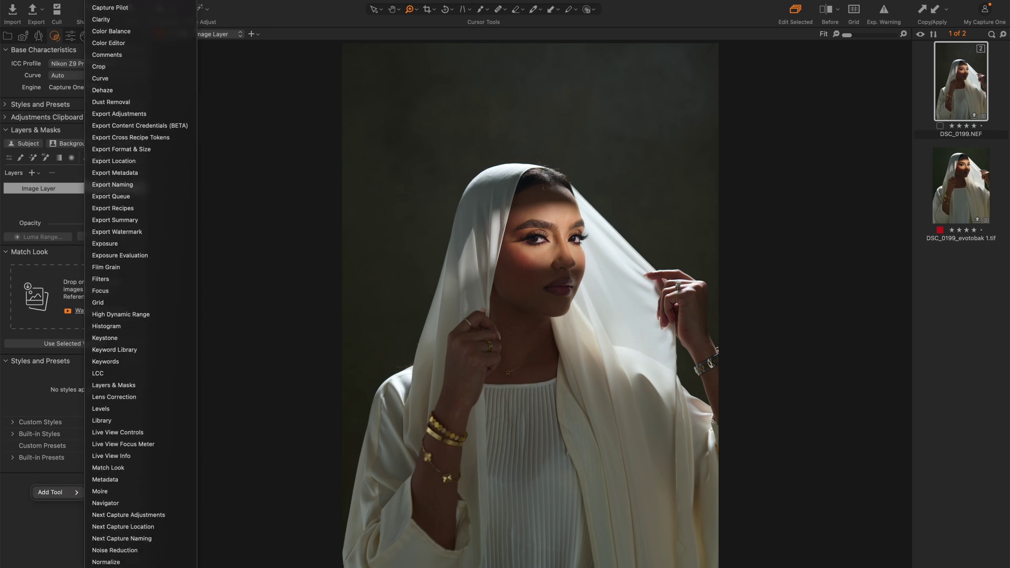
scroll(139, 284, down, 1)
scroll(139, 284, down, 2)
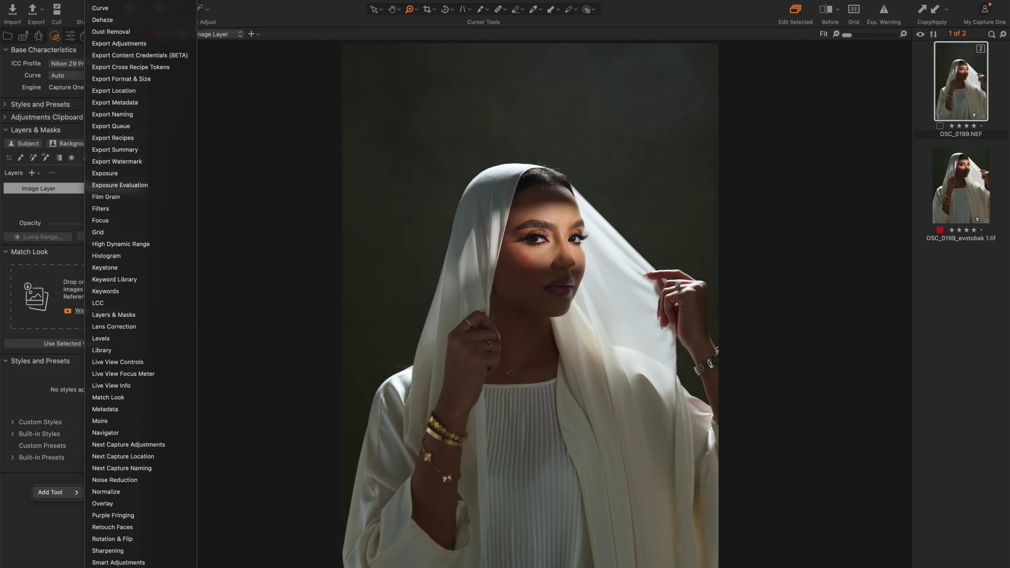
click(118, 567)
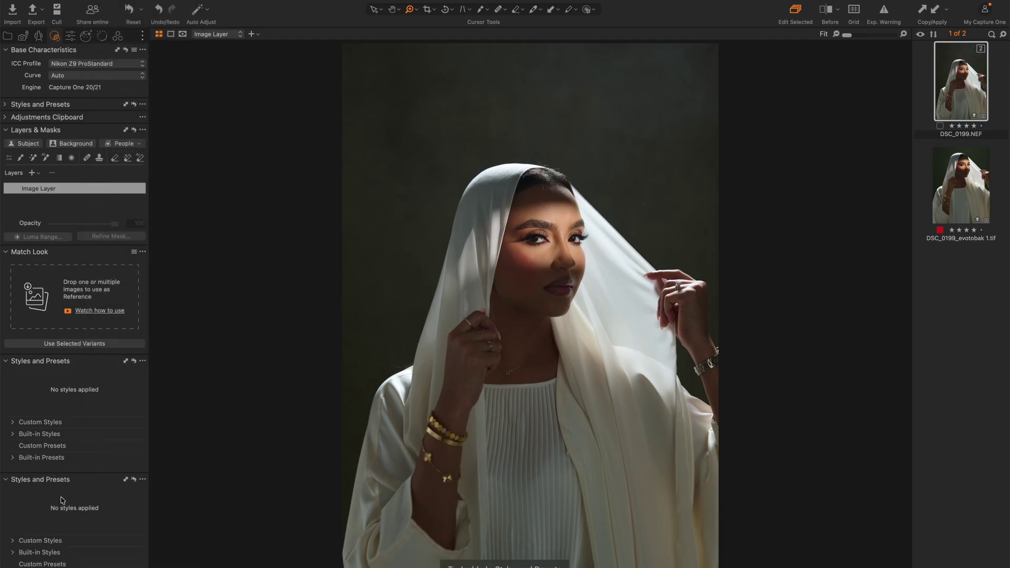
Expand Custom Styles in the upper Styles and Presets tool to list the style pack containing Film and Gold
click(5, 104)
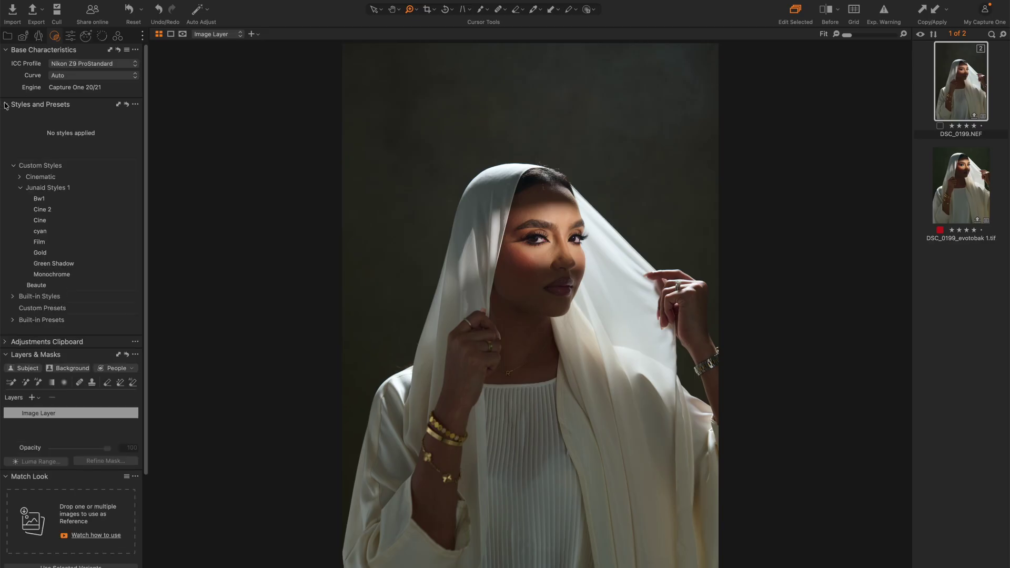
click(14, 167)
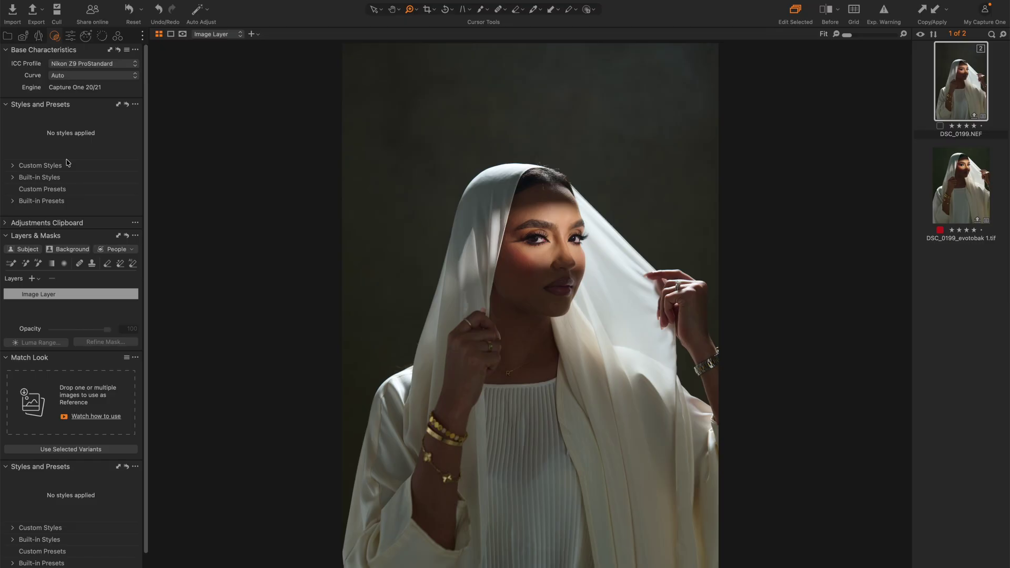
click(11, 166)
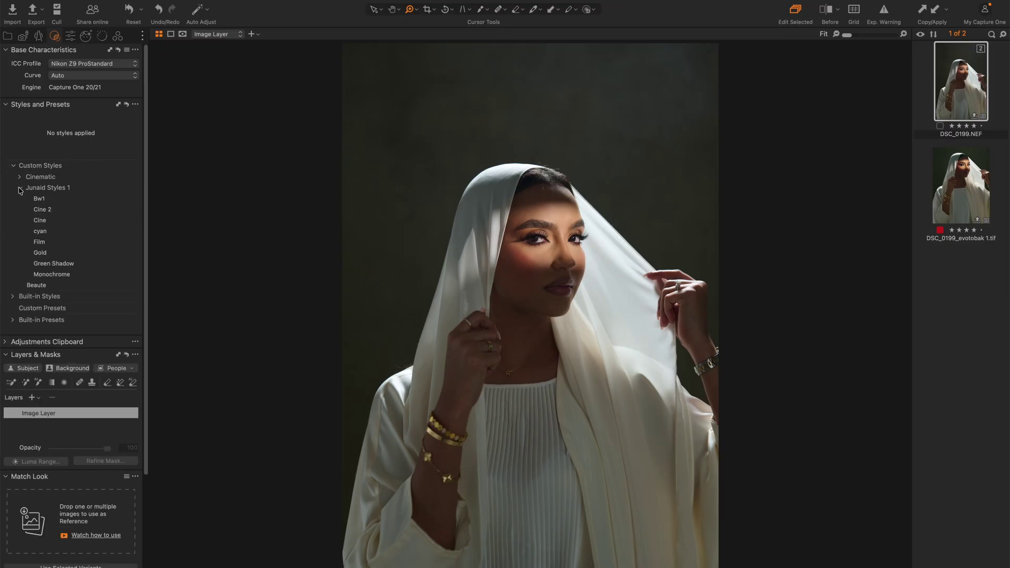
click(20, 188)
click(21, 190)
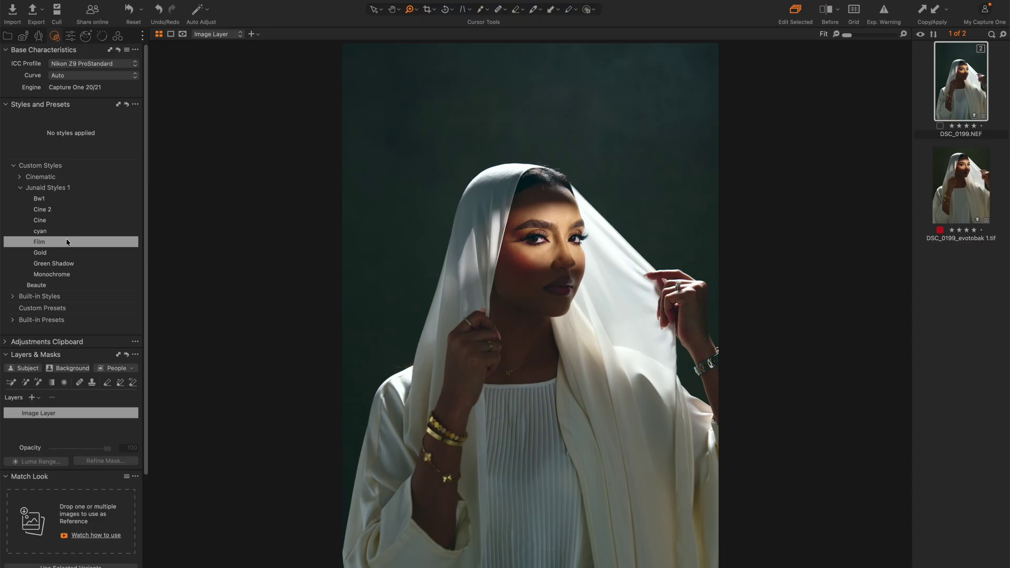
Try the Film style on a new layer and directly on the image layer, removing it both times
right_click(67, 243)
click(106, 271)
click(78, 414)
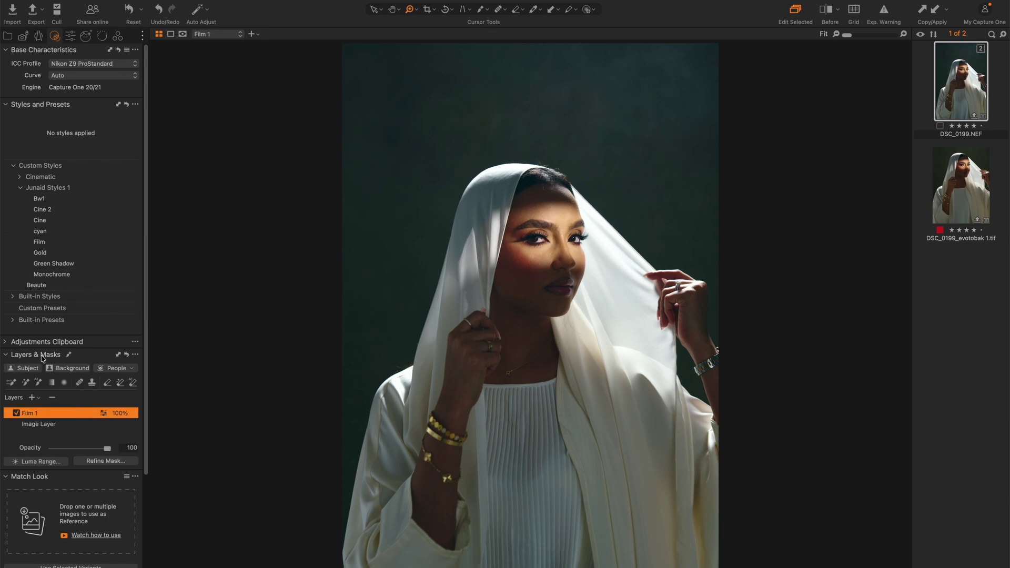
key(Delete)
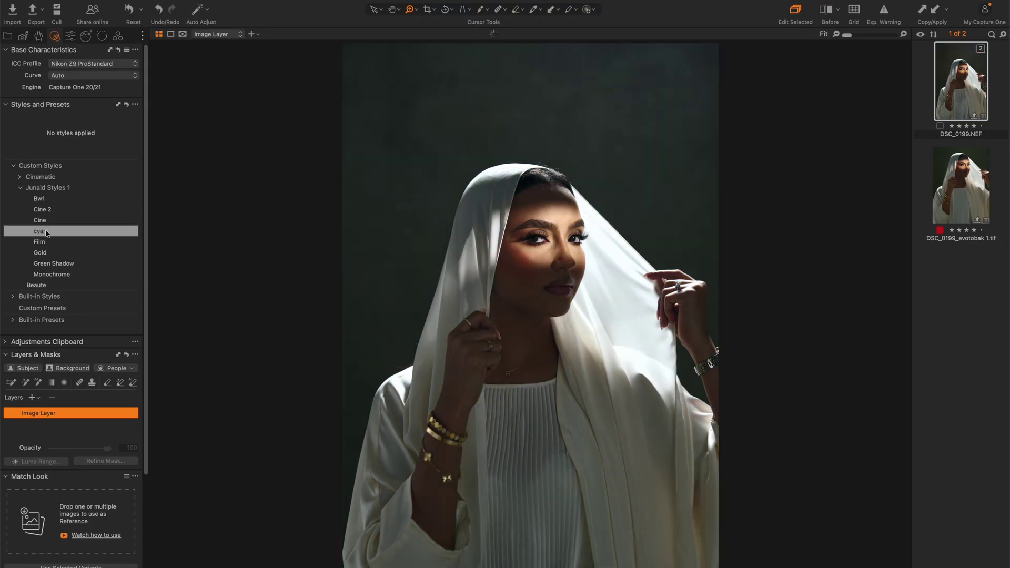
click(53, 244)
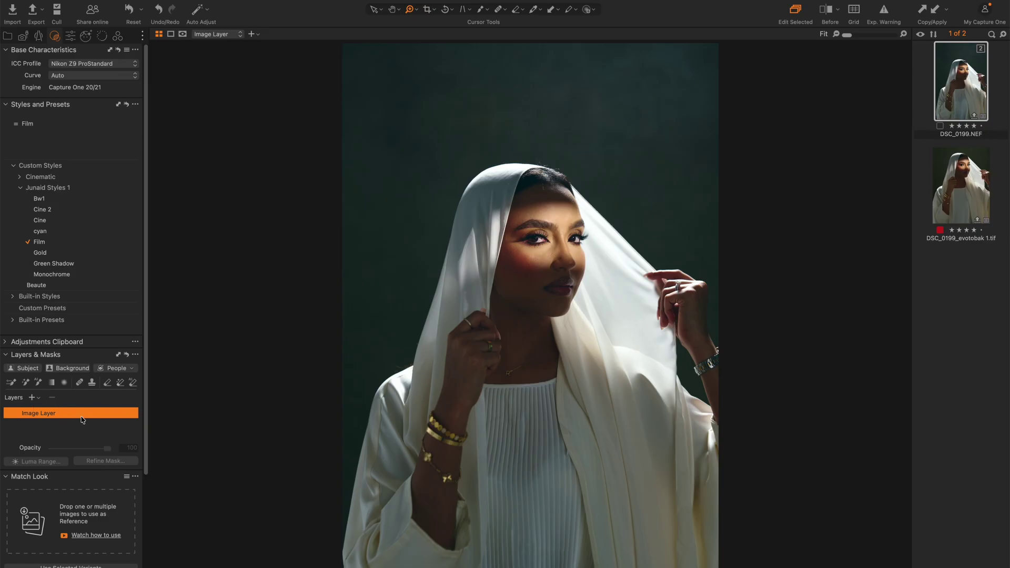
click(73, 242)
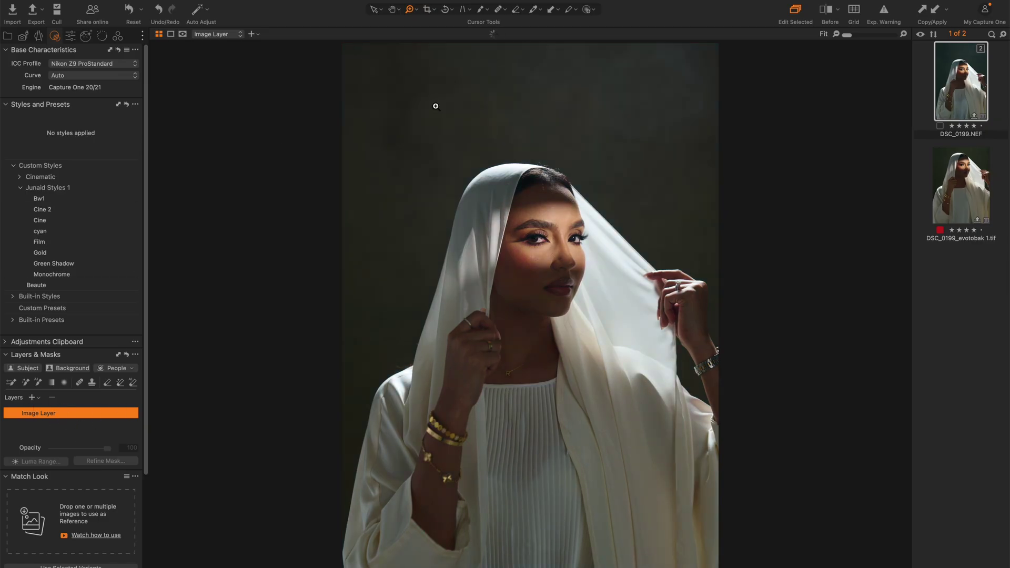
Apply the Film style to a new layer at 70% opacity and compare the photo with the edited TIFF version
right_click(71, 240)
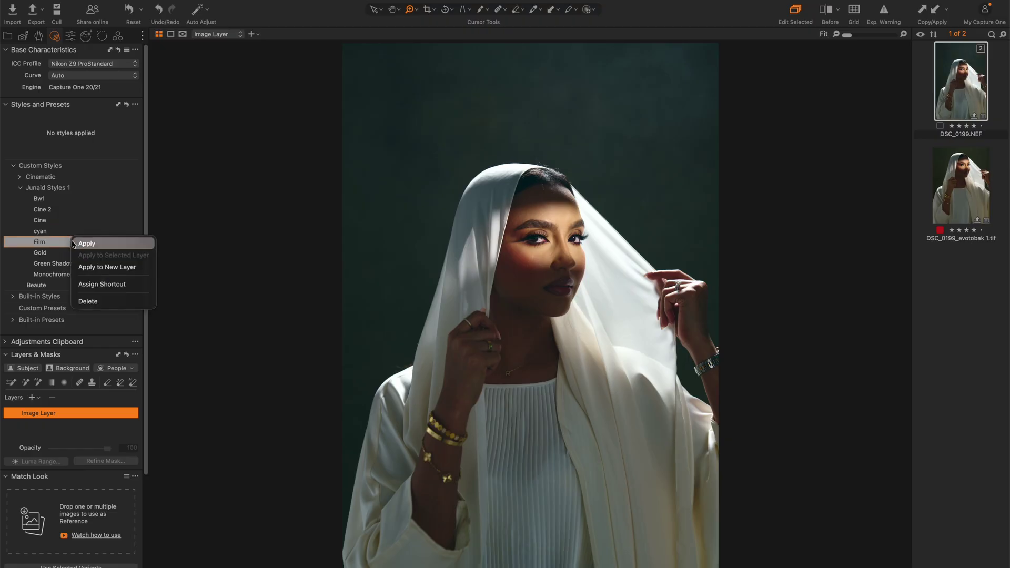
click(125, 268)
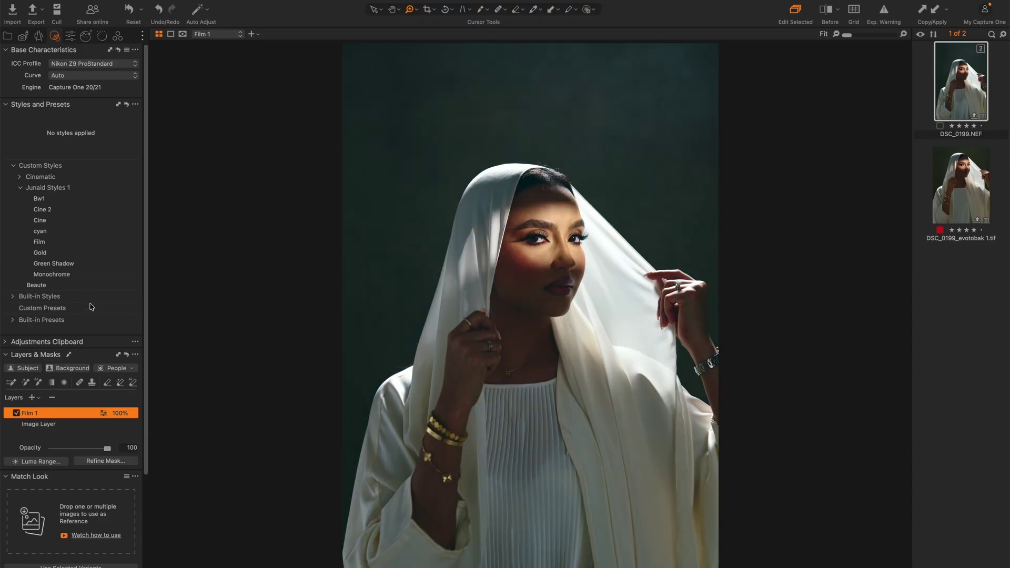
drag(107, 448, 90, 451)
click(967, 175)
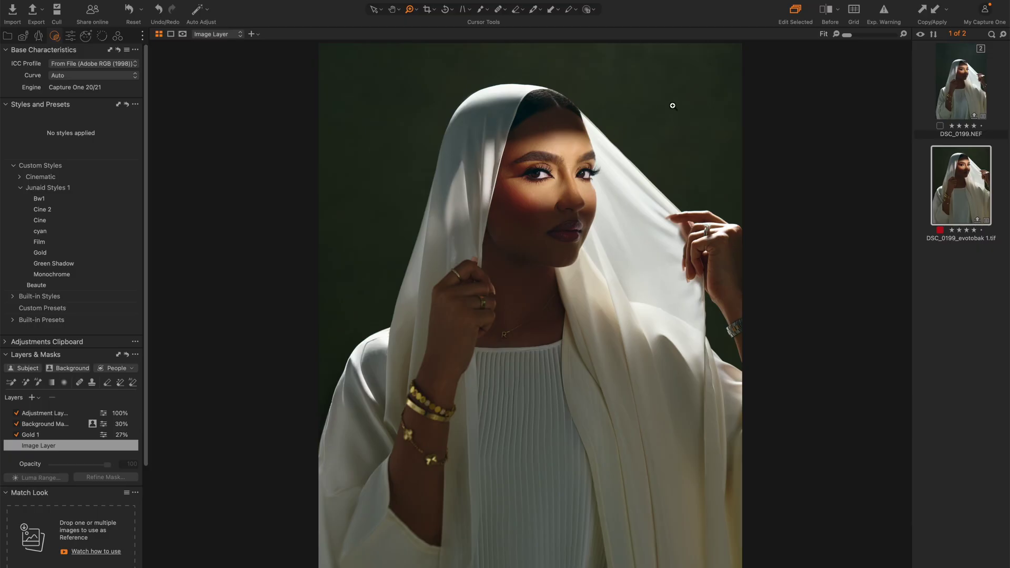
click(964, 98)
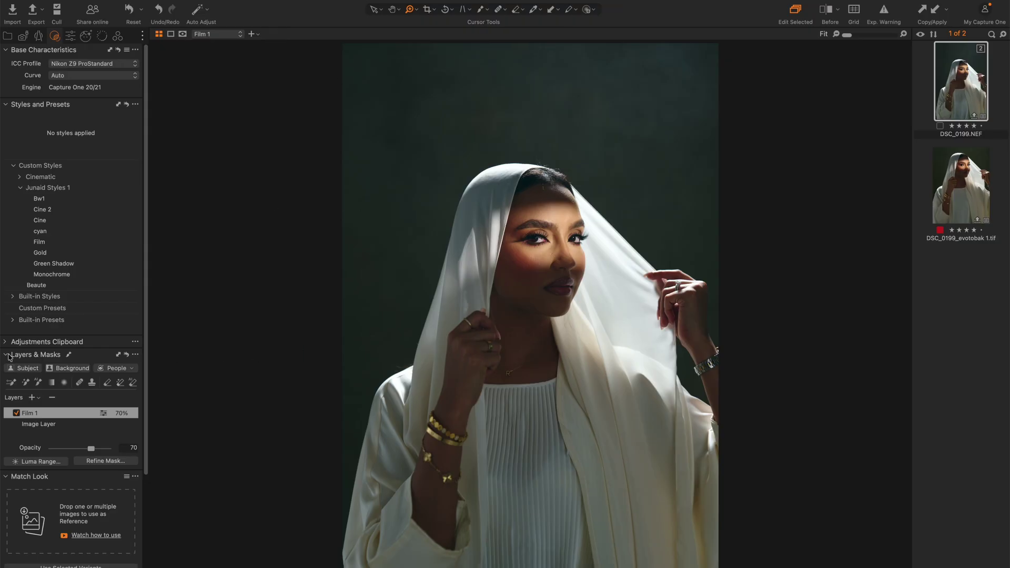
Create a background mask layer and check its coverage with the mask overlay
click(81, 370)
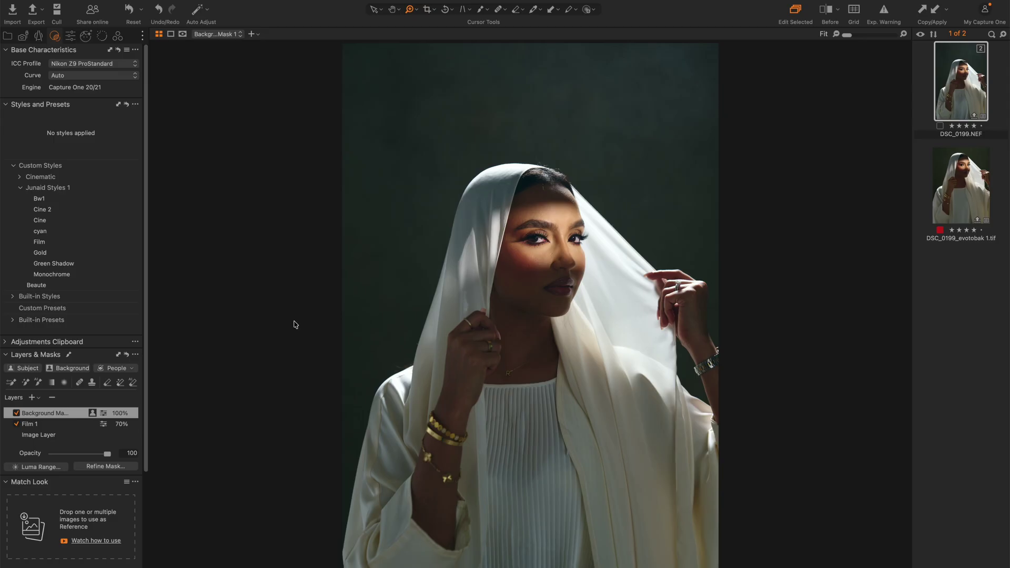
key(m)
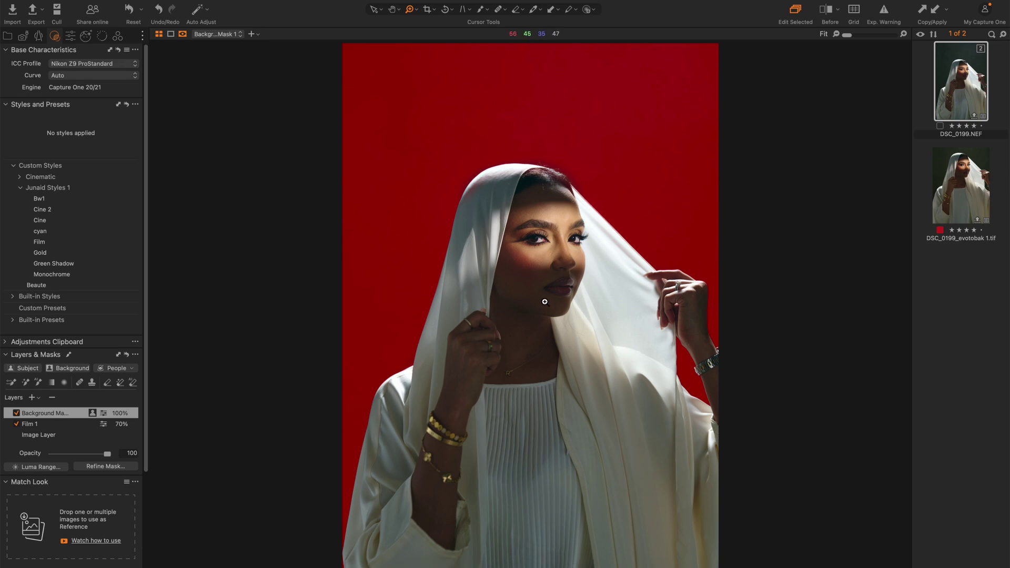
key(m)
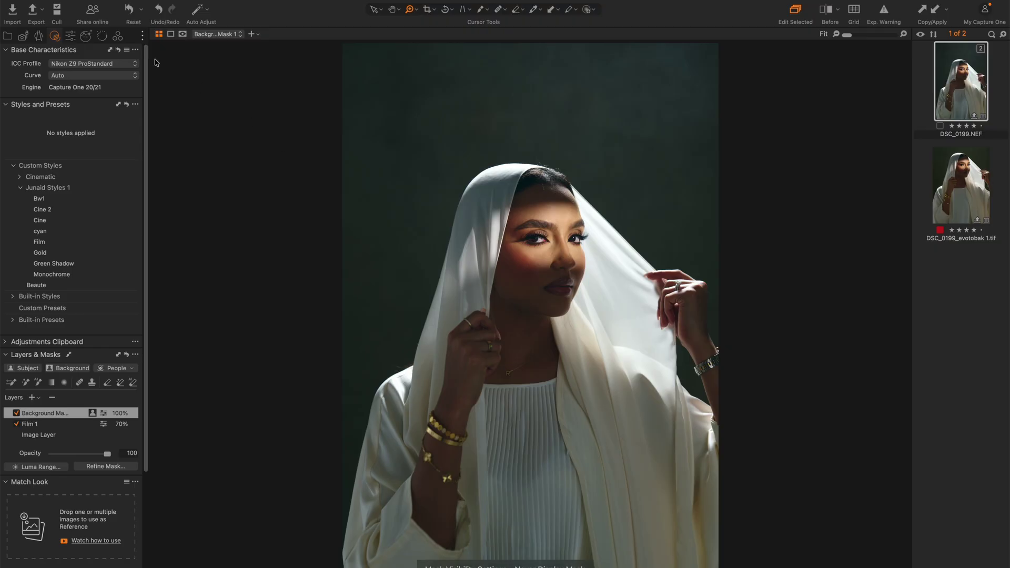
Tint the masked background green with the master Color Balance, shifting the hue towards yellow and raising the saturation
click(117, 38)
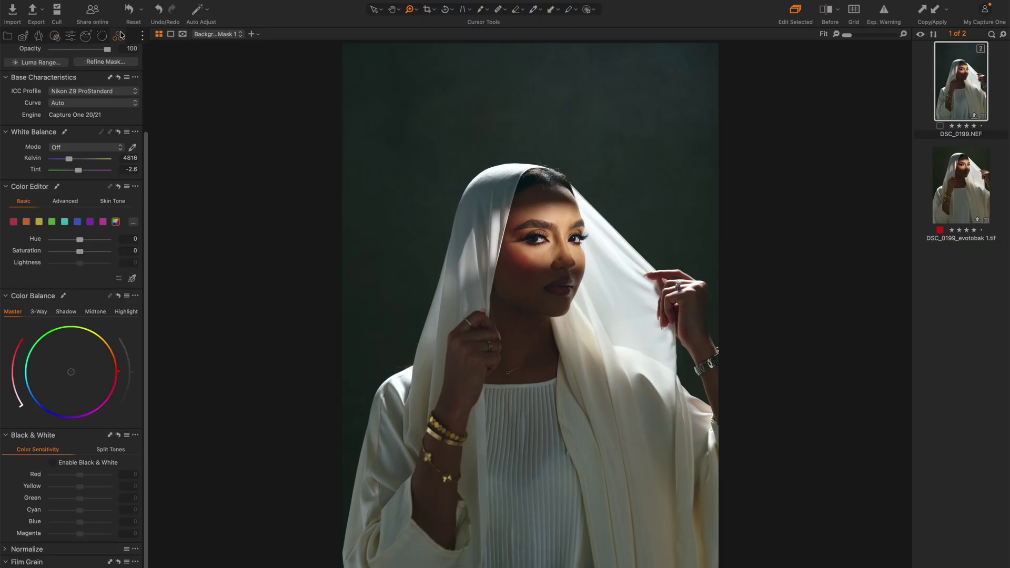
click(39, 311)
click(67, 311)
click(97, 311)
click(17, 312)
drag(120, 374, 108, 329)
drag(21, 406, 12, 375)
Compare the photo with the Background Mask 1 layer switched off and on
click(70, 35)
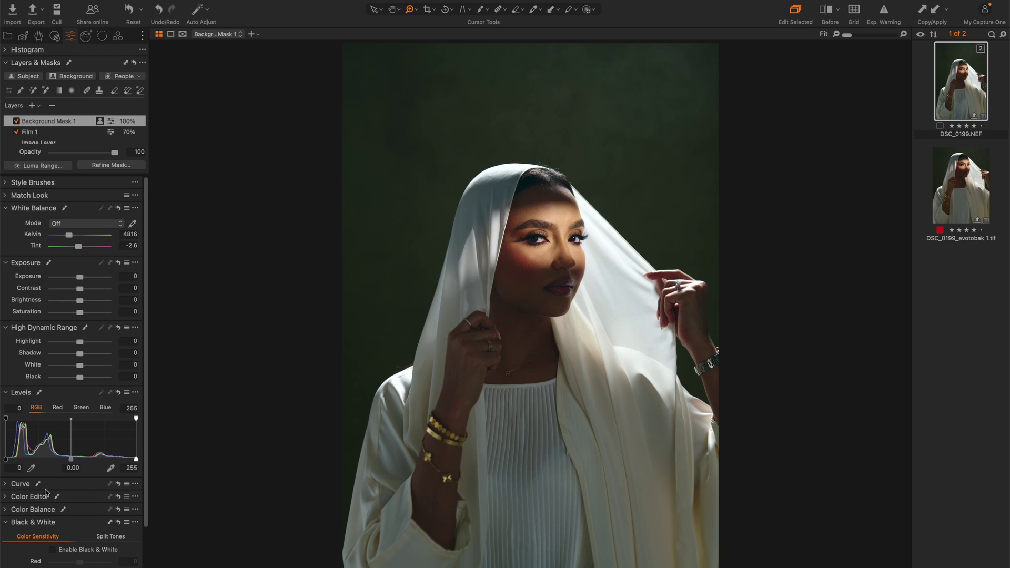
scroll(44, 486, down, 5)
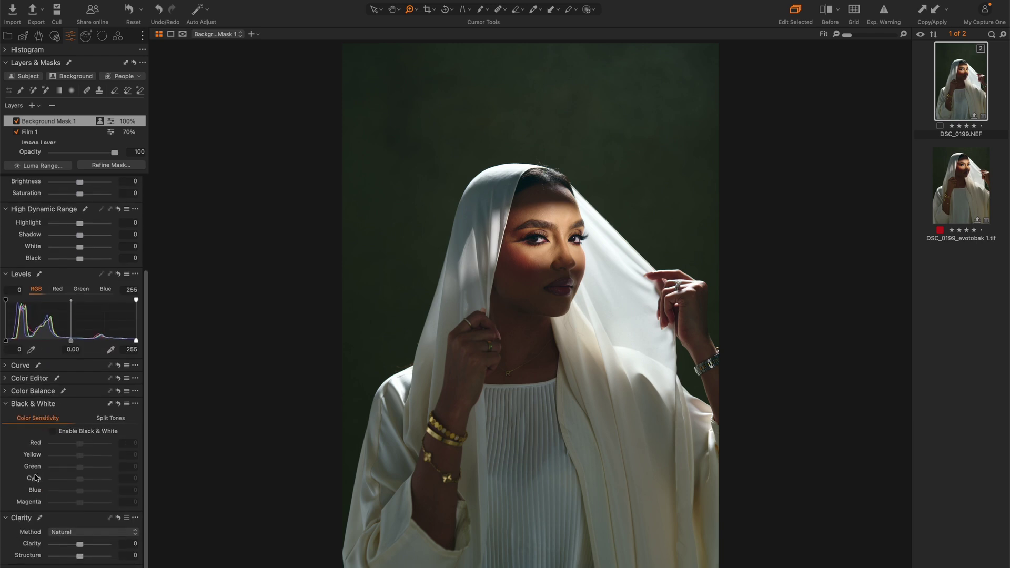
scroll(32, 473, up, 5)
click(16, 121)
click(16, 122)
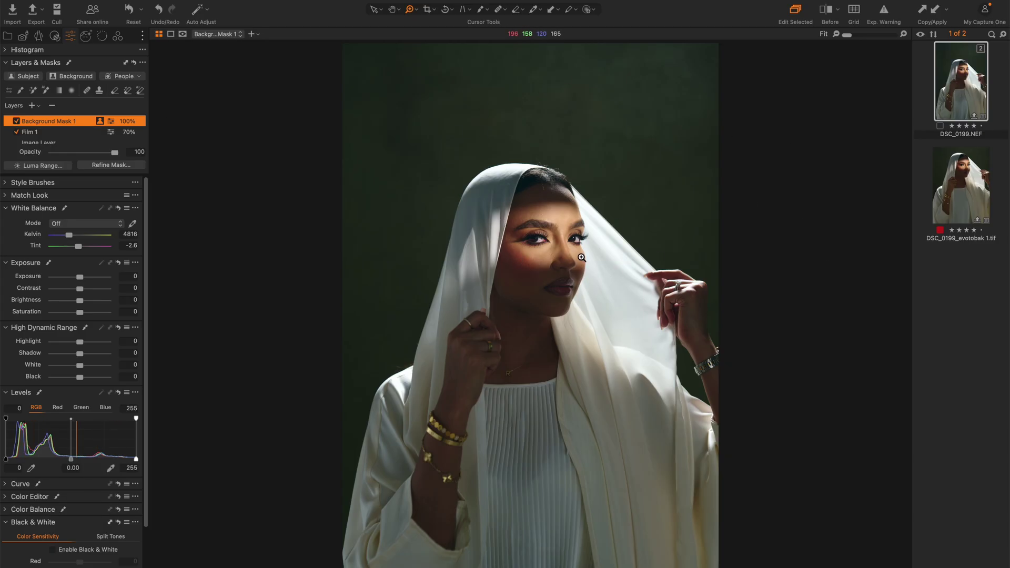
Crop the photo to a 4x5 ratio, lowering the frame to remove empty background above the head
key(c)
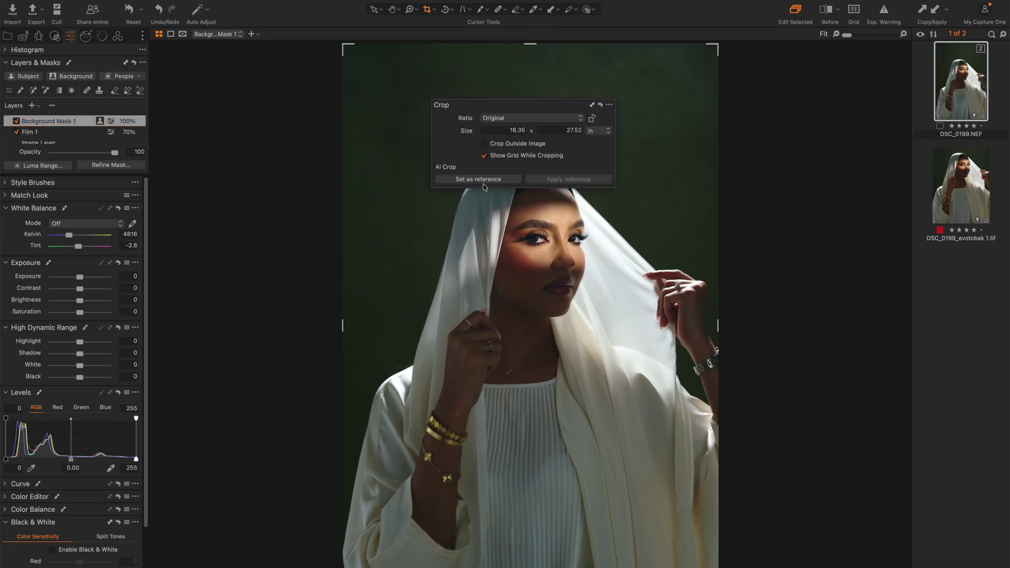
click(528, 118)
click(526, 206)
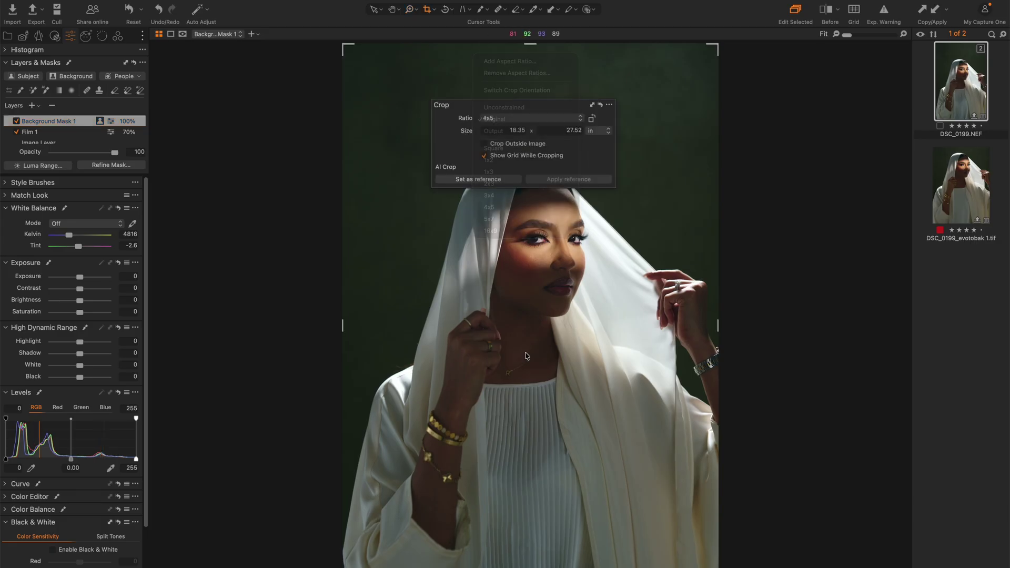
drag(509, 340, 509, 386)
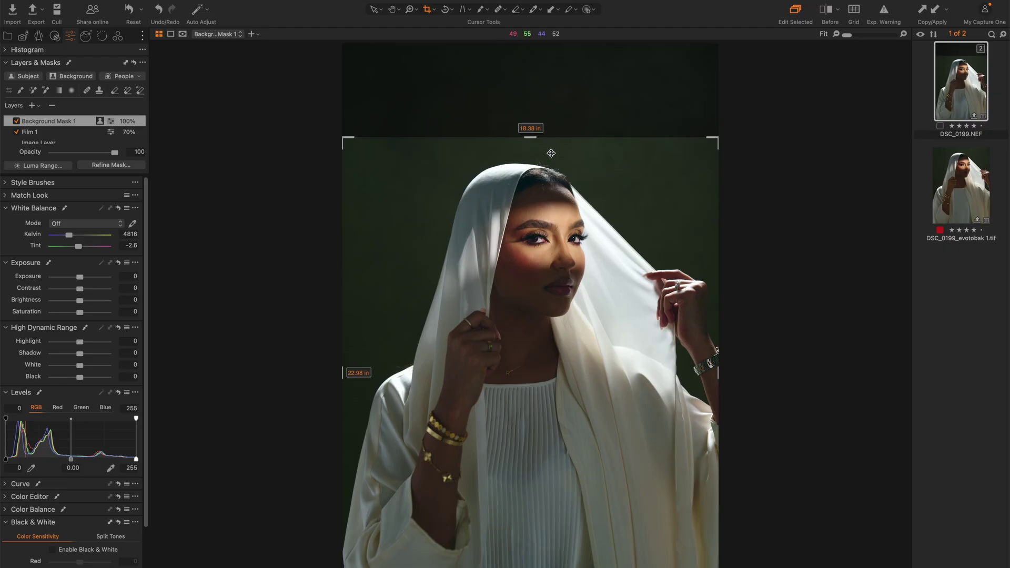
key(b)
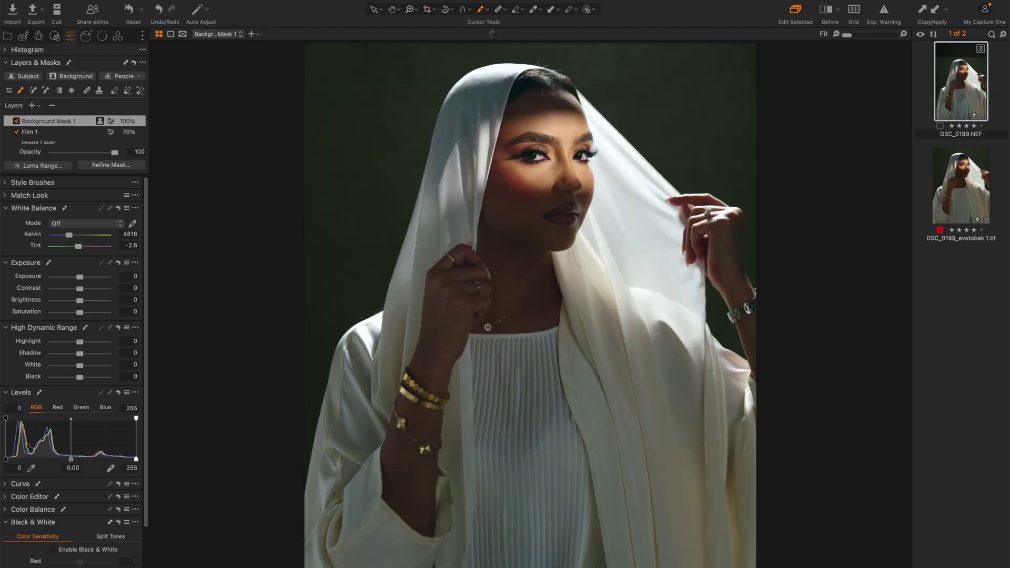
Create a People mask layer that covers only the sclera of both eyes
key(z)
drag(469, 84, 657, 319)
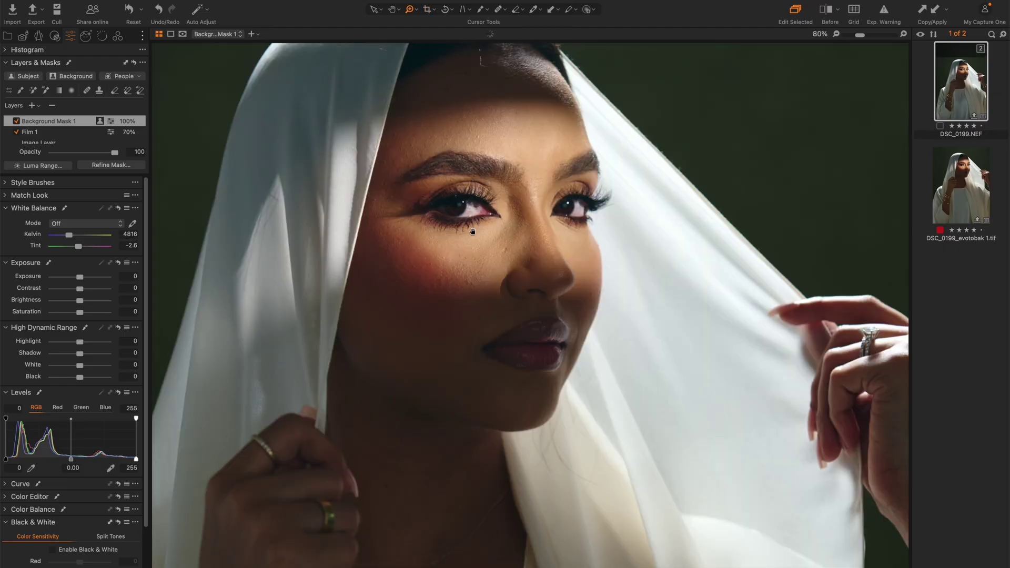
drag(480, 239, 494, 326)
alt+click(505, 276)
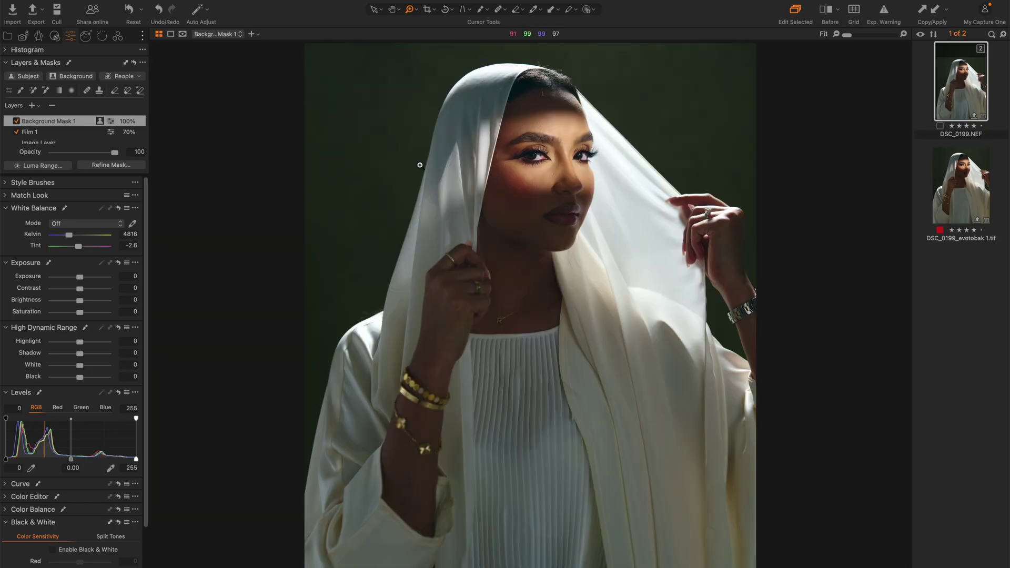
drag(492, 144, 575, 235)
drag(497, 213, 352, 290)
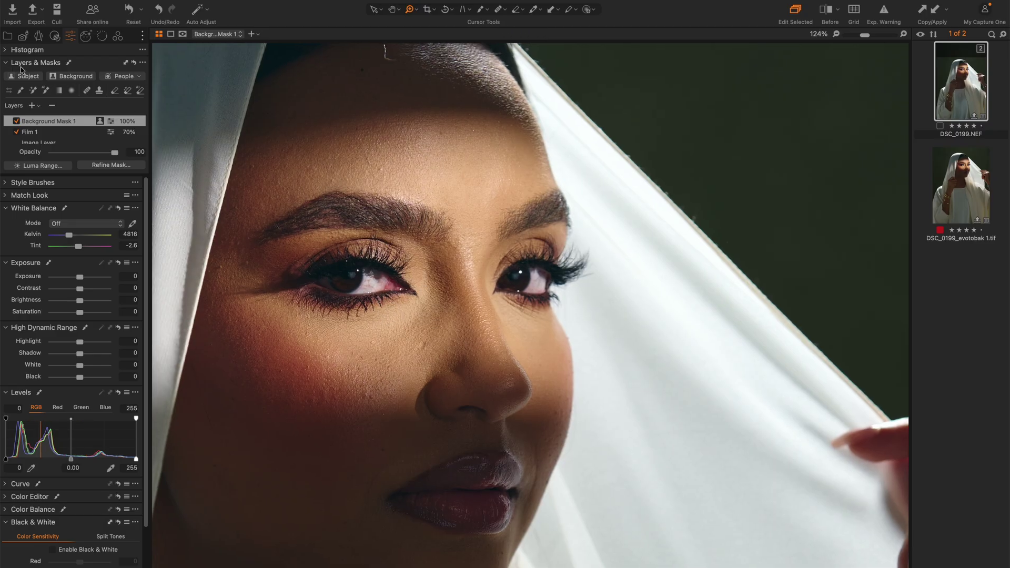
mouse_move(52, 65)
click(140, 78)
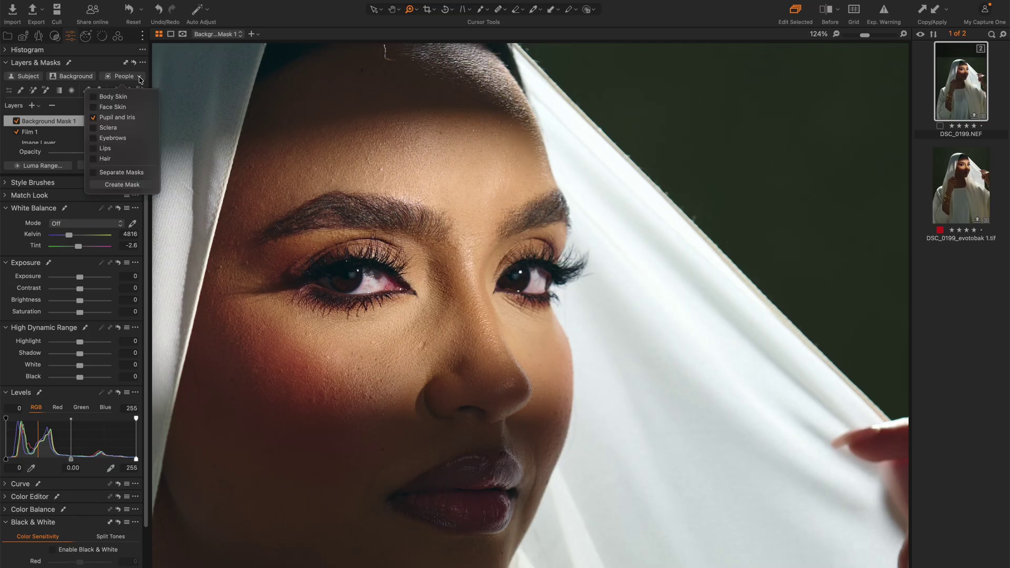
click(98, 118)
click(115, 185)
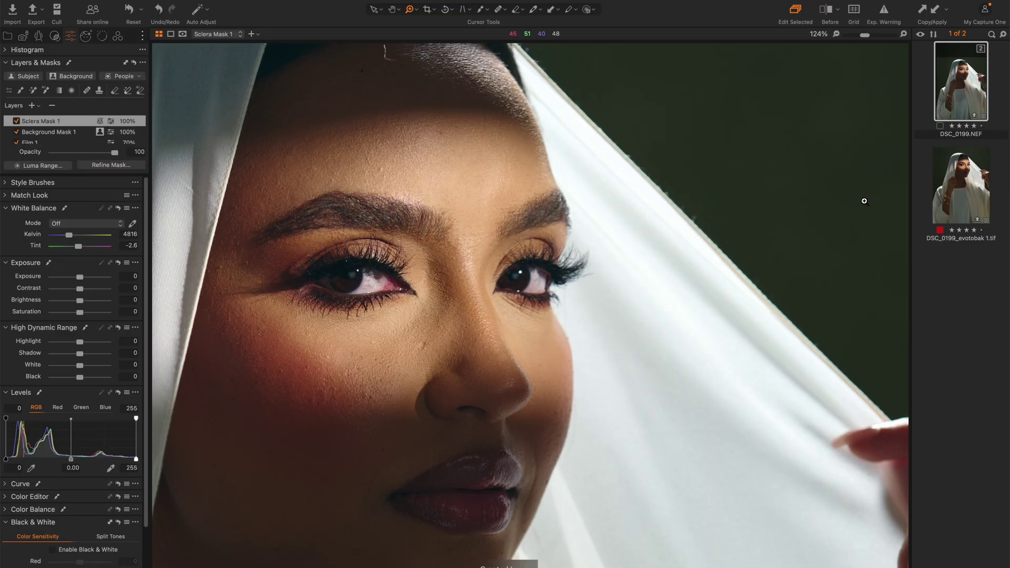
Display the mask overlay and erase along the edges of the sclera mask on both eyes with a low-opacity eraser
key(m)
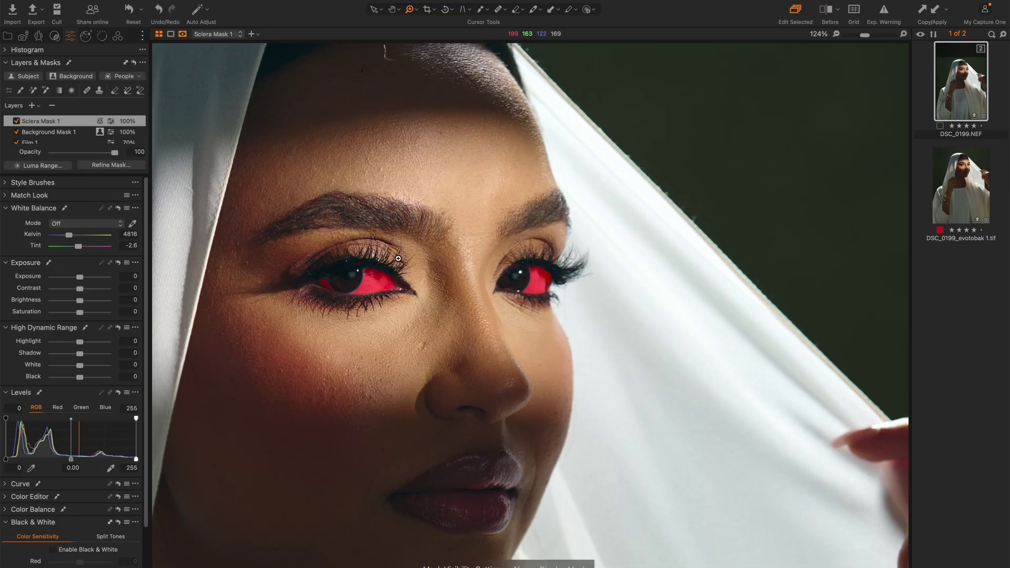
key(m)
key(m)
click(395, 249)
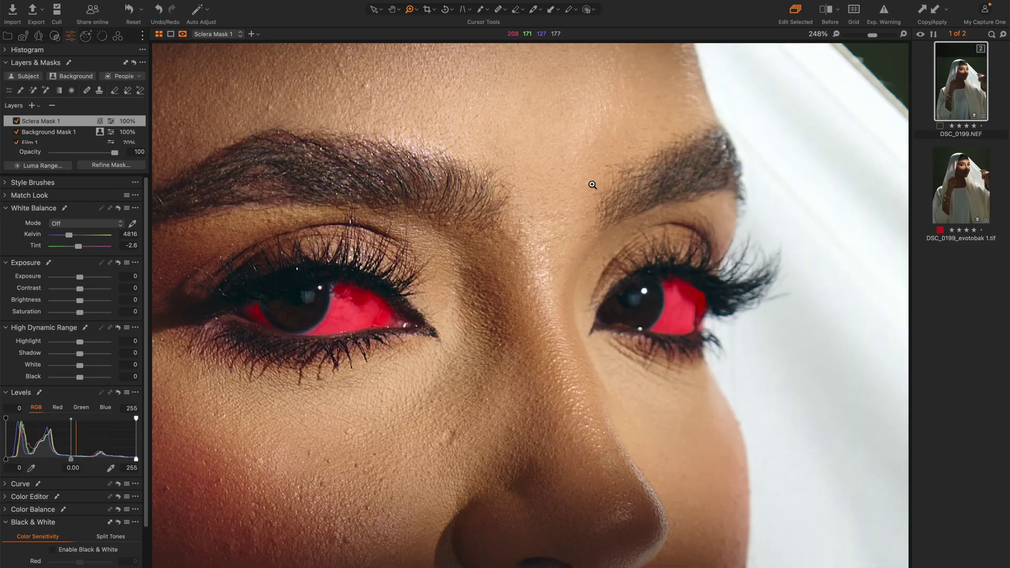
right_click(518, 161)
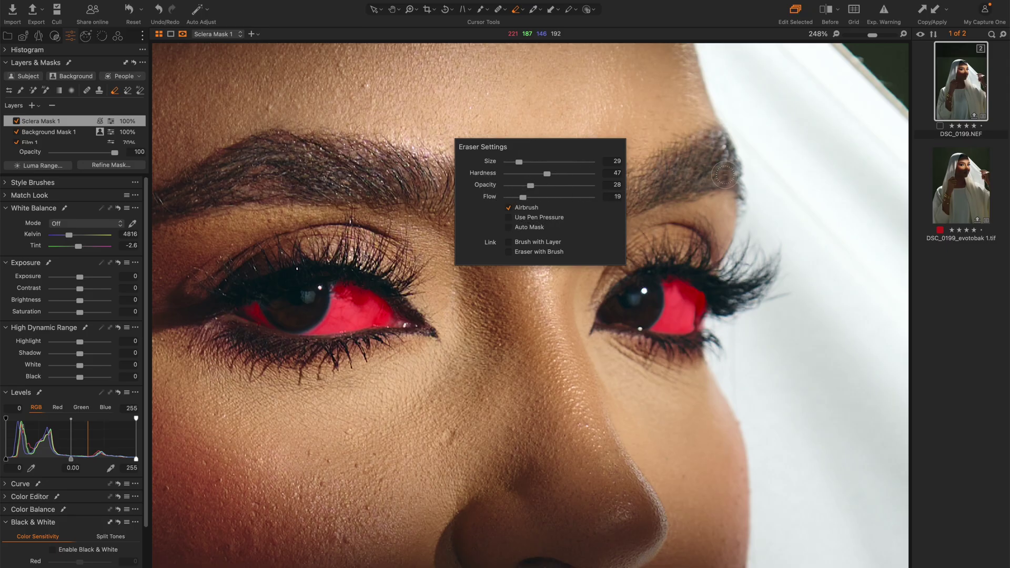
mouse_move(697, 264)
mouse_down()
mouse_move(720, 302)
mouse_move(651, 255)
mouse_move(700, 281)
mouse_move(651, 263)
mouse_move(711, 294)
mouse_move(660, 272)
mouse_move(715, 308)
mouse_move(707, 289)
mouse_move(718, 316)
mouse_move(718, 288)
mouse_move(705, 285)
mouse_move(715, 323)
mouse_move(703, 321)
mouse_move(711, 295)
mouse_move(653, 260)
mouse_move(716, 295)
mouse_move(638, 277)
mouse_move(718, 293)
mouse_move(683, 274)
mouse_move(707, 283)
mouse_move(699, 328)
mouse_move(707, 292)
mouse_move(659, 271)
mouse_move(723, 308)
mouse_move(687, 275)
mouse_up()
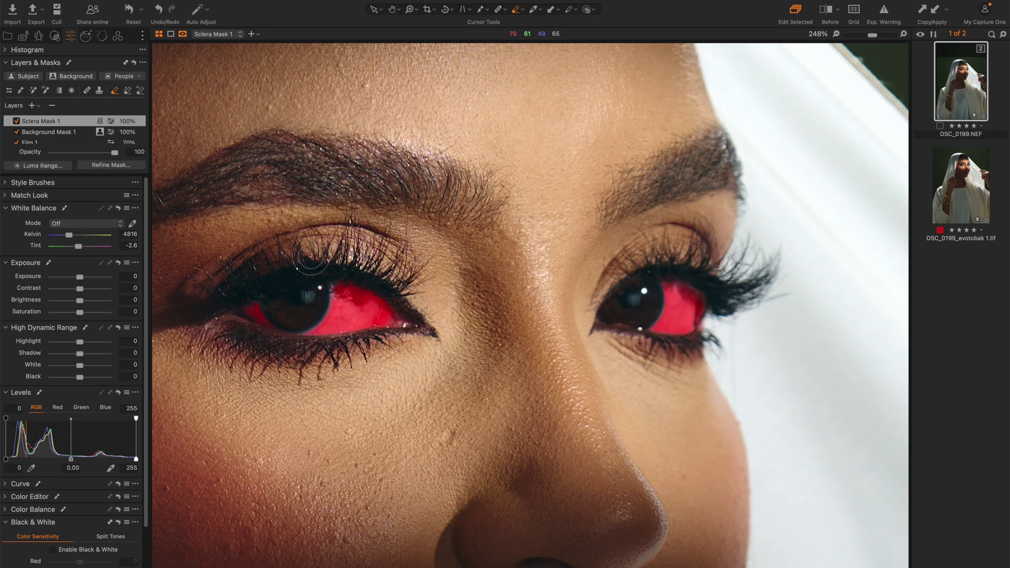
mouse_move(412, 302)
mouse_down()
mouse_move(315, 278)
mouse_move(298, 259)
mouse_move(378, 284)
mouse_move(326, 279)
mouse_move(359, 283)
mouse_up()
mouse_move(736, 310)
mouse_down()
mouse_move(698, 295)
mouse_move(719, 350)
mouse_up()
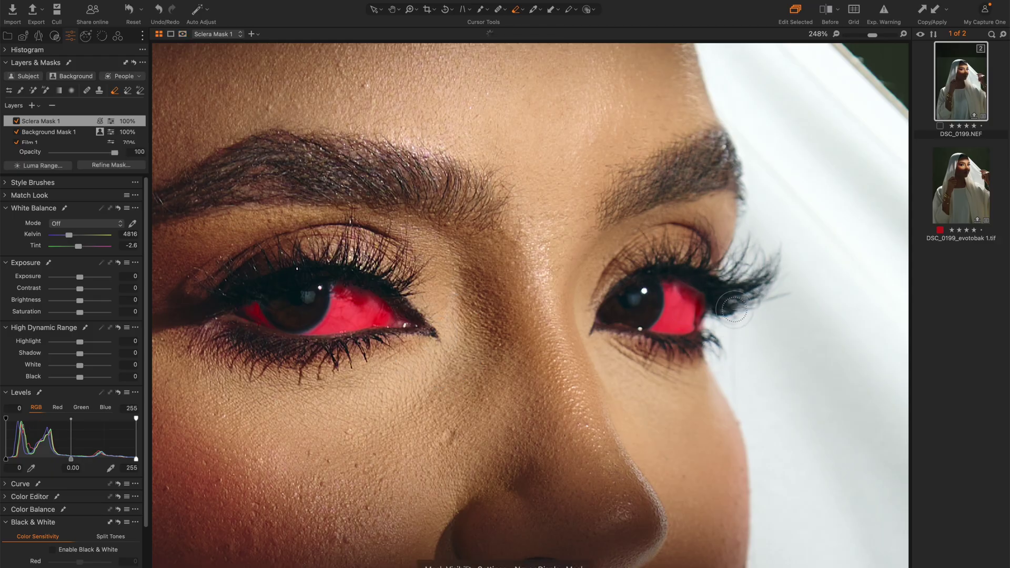
Brighten the eye whites on the Sclera Mask 1 layer with Saturation -63, Contrast -24, Shadow 41 and Brightness 8
key(m)
key(comma)
key(z)
drag(510, 96, 648, 264)
drag(318, 145, 610, 382)
key(m)
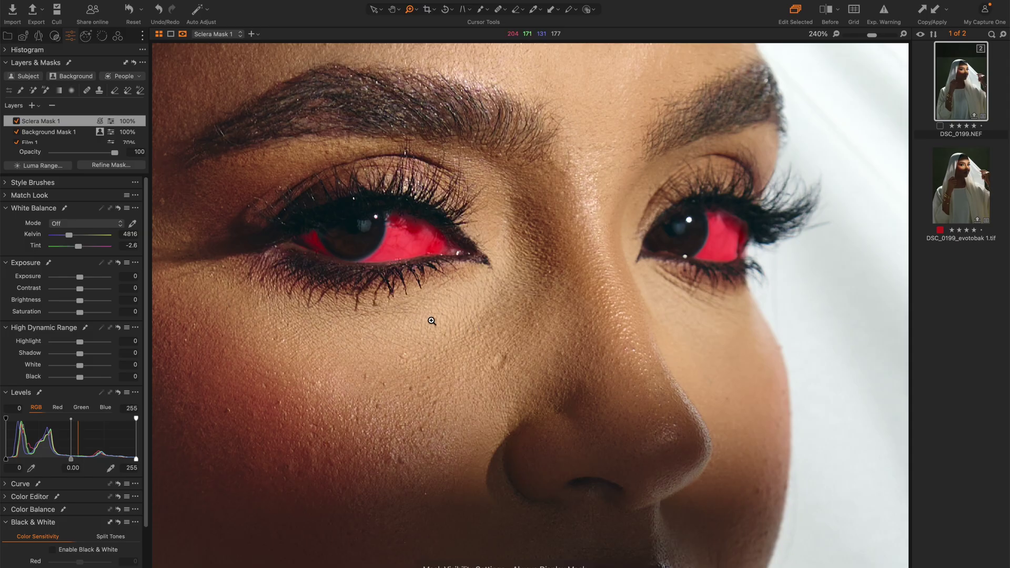
drag(80, 312, 66, 289)
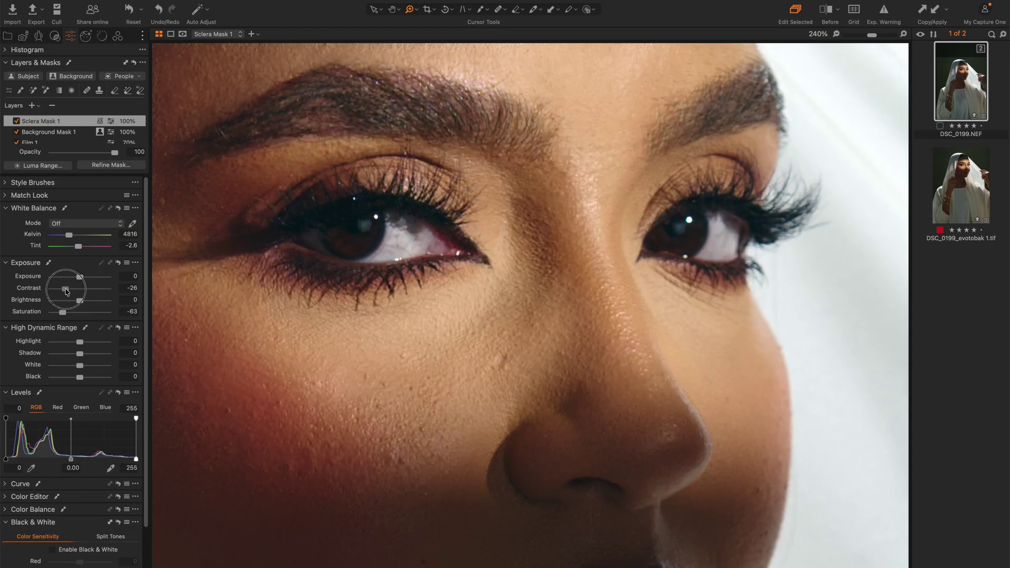
drag(80, 353, 91, 353)
drag(80, 300, 83, 302)
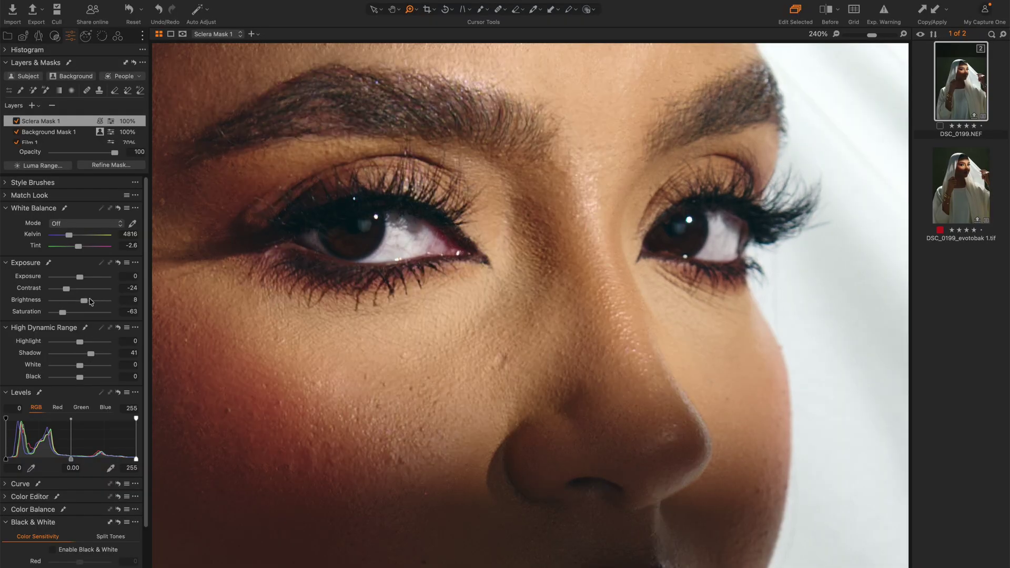
Compare the whole portrait before and after the edits
key(super+0)
key(y)
key(y)
key(y)
key(y)
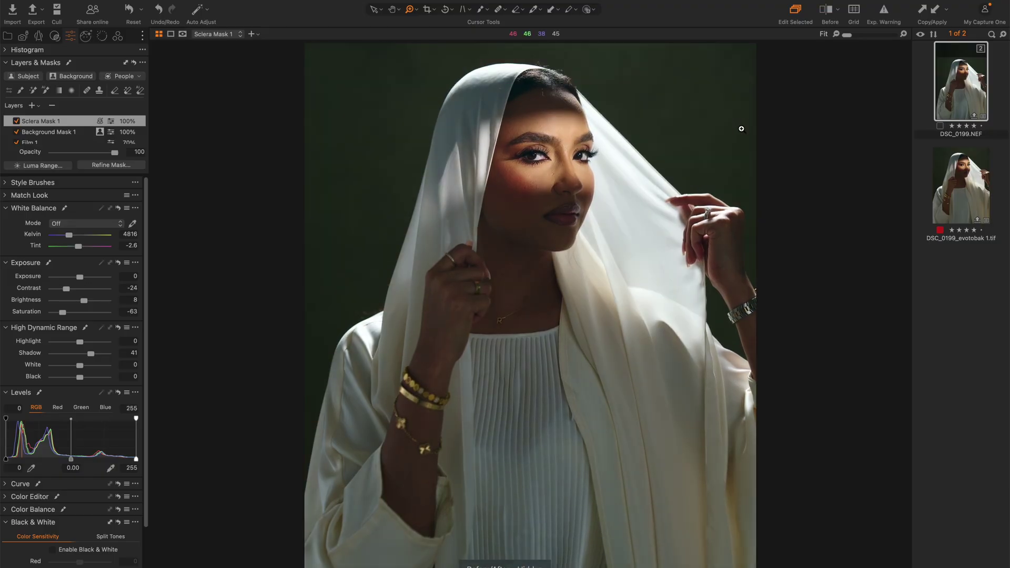
Create a People mask layer for the pupil and iris only and display its mask overlay
click(577, 203)
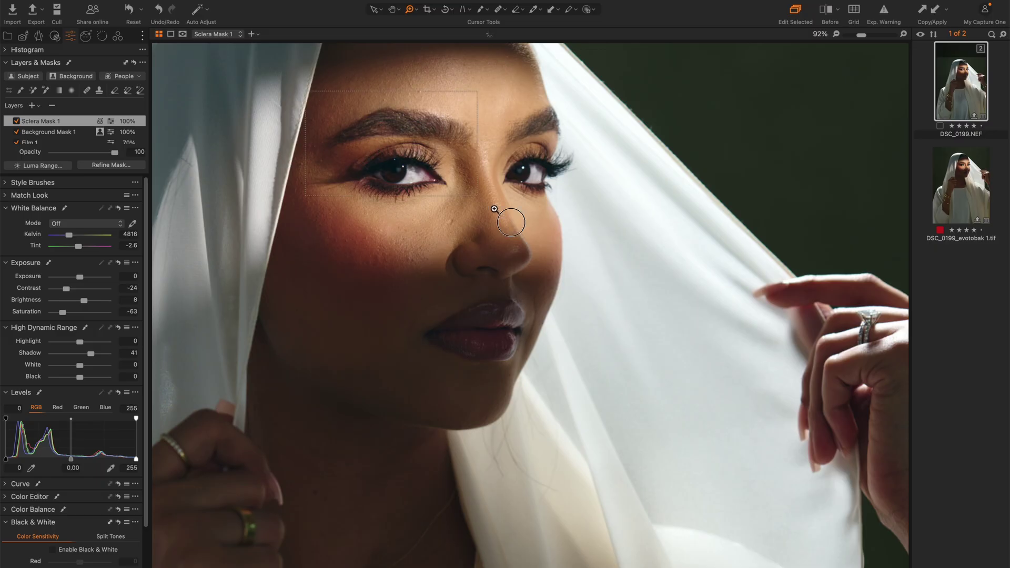
click(508, 188)
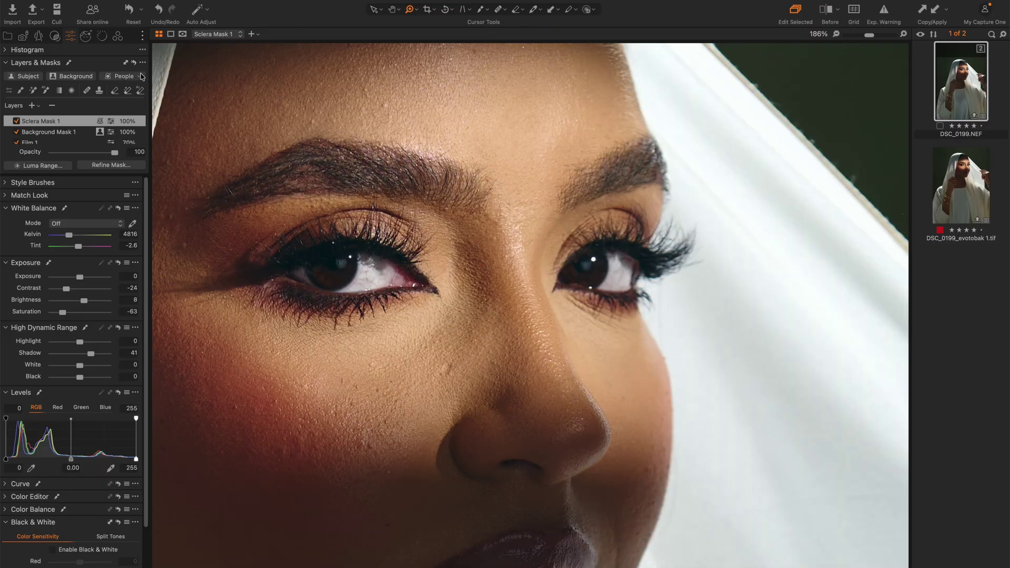
click(141, 79)
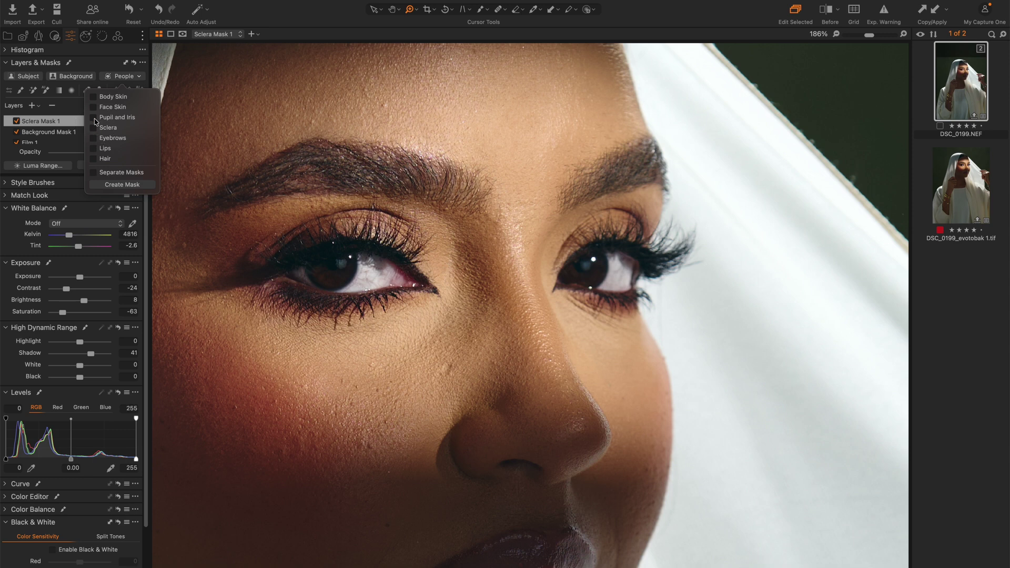
click(133, 187)
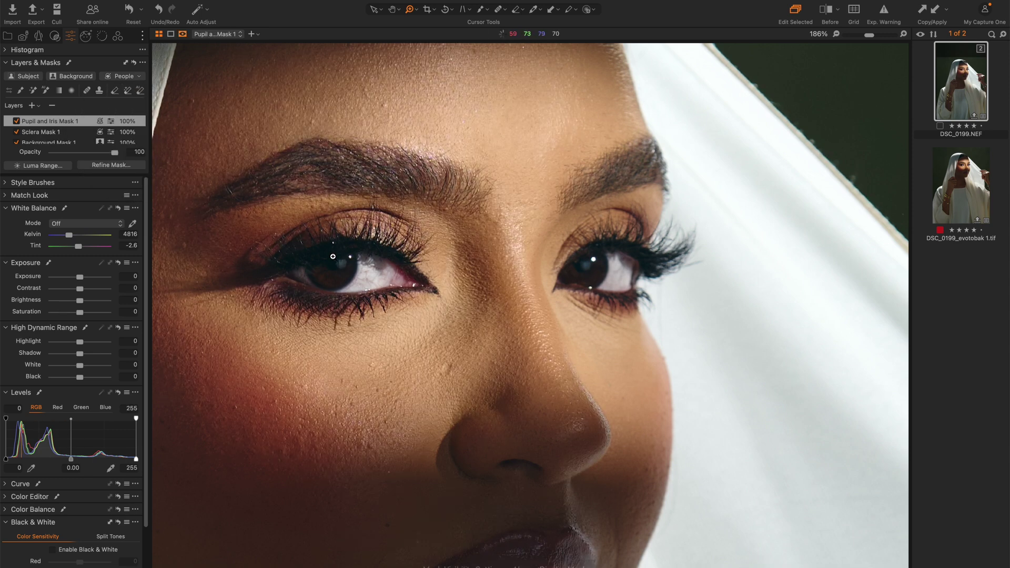
key(m)
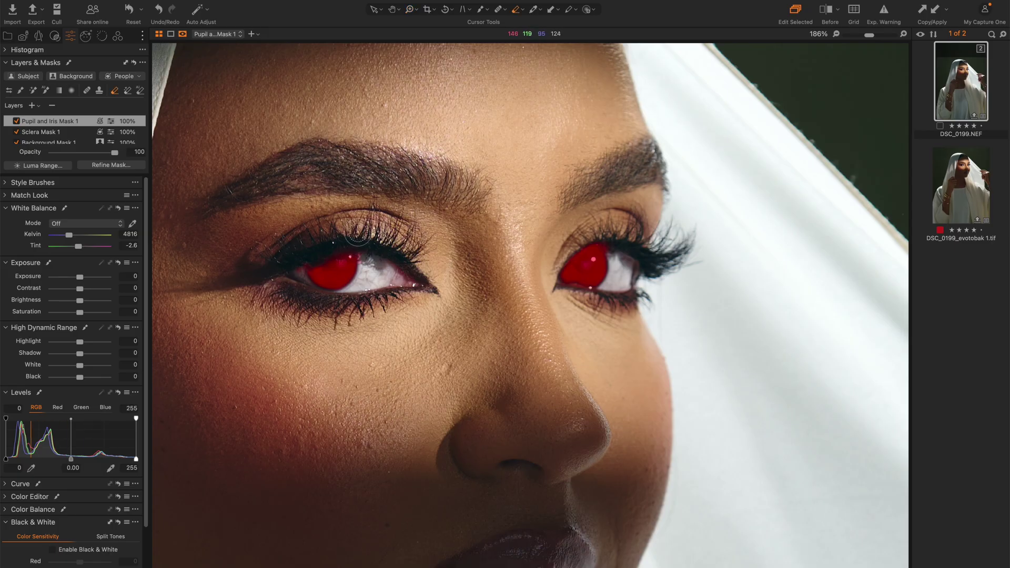
Set the eraser to opacity 92 and flow 96 and erase the iris mask's spill over the first eye's upper lid
scroll(269, 263, up, 5)
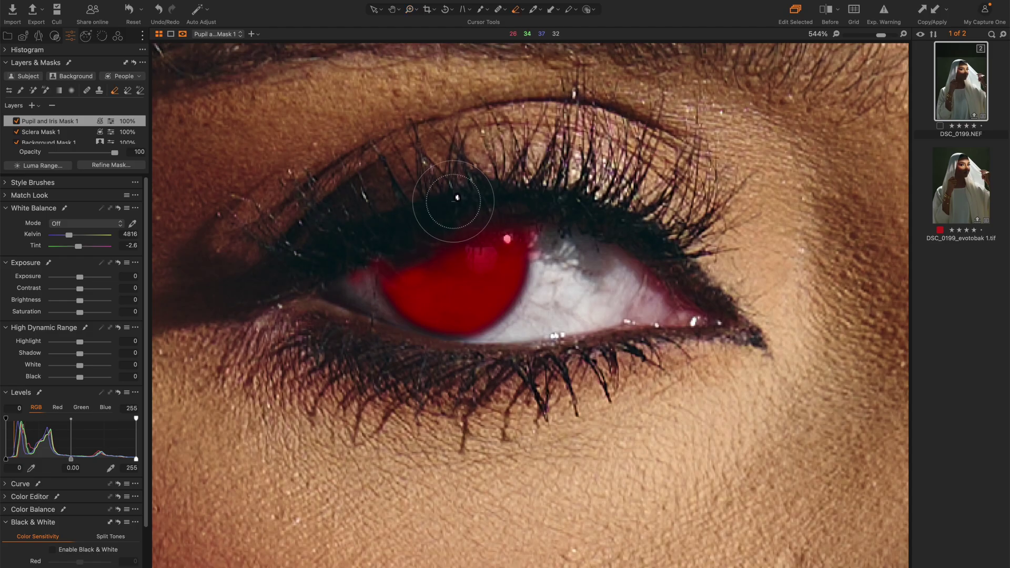
right_click(478, 178)
mouse_move(475, 220)
mouse_down()
mouse_move(520, 220)
mouse_move(536, 208)
mouse_move(539, 220)
mouse_up()
mouse_move(510, 174)
mouse_down()
mouse_move(550, 163)
mouse_move(546, 293)
mouse_move(493, 187)
mouse_move(366, 211)
mouse_move(377, 323)
mouse_move(363, 224)
mouse_move(356, 284)
mouse_up()
Erase the mask spill around the other eye's iris and clear the pupils of both eyes from the mask
scroll(598, 378, right, 10)
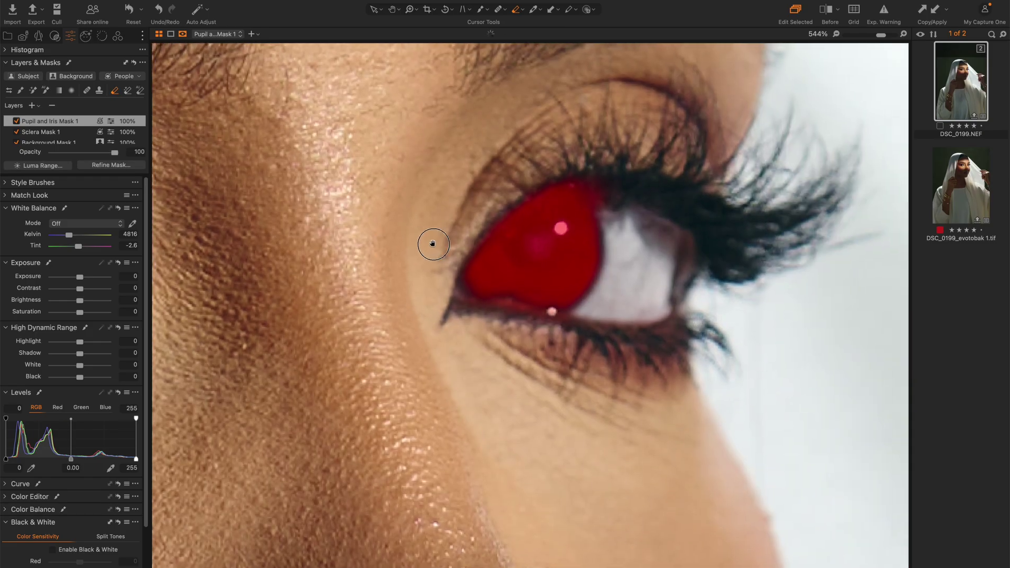
mouse_move(487, 190)
mouse_down()
mouse_move(553, 182)
mouse_move(651, 203)
mouse_move(570, 192)
mouse_move(513, 204)
mouse_move(470, 230)
mouse_move(546, 189)
mouse_move(622, 192)
mouse_move(632, 204)
mouse_move(553, 193)
mouse_move(485, 222)
mouse_move(465, 248)
mouse_move(465, 304)
mouse_move(477, 225)
mouse_move(485, 307)
mouse_move(476, 237)
mouse_move(516, 311)
mouse_move(492, 280)
mouse_move(489, 227)
mouse_move(502, 212)
mouse_move(487, 248)
mouse_move(650, 313)
mouse_up()
drag(318, 313, 573, 314)
drag(305, 264, 538, 267)
mouse_move(284, 244)
mouse_down()
mouse_move(292, 250)
mouse_move(284, 253)
mouse_move(310, 240)
mouse_move(179, 239)
mouse_up()
drag(584, 226, 288, 214)
drag(571, 246, 582, 240)
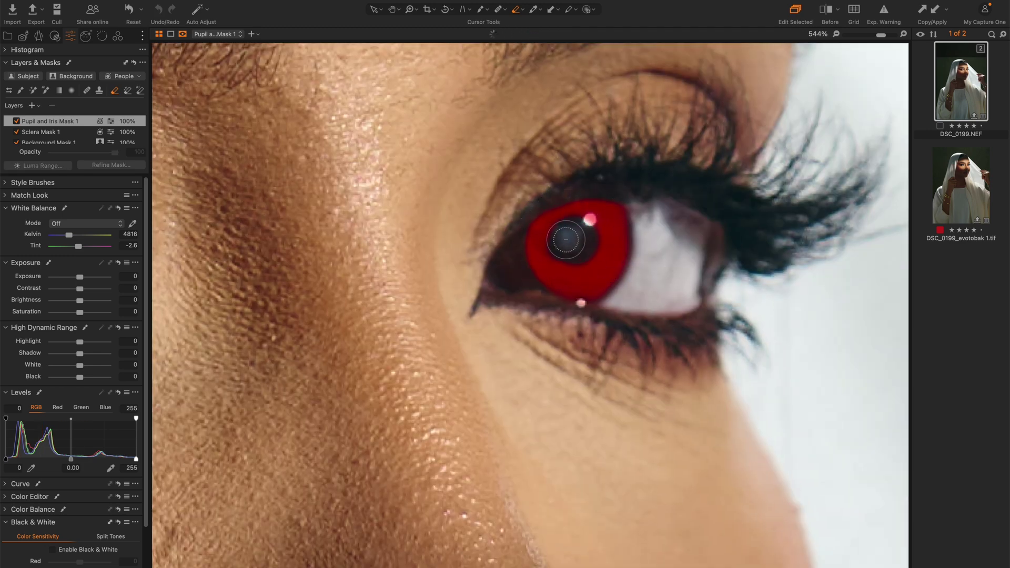
Enrich the irises on the Pupil and Iris Mask 1 layer with Saturation 49 and Shadow 25
key(m)
key(comma)
key(z)
drag(479, 106, 720, 284)
drag(354, 141, 665, 331)
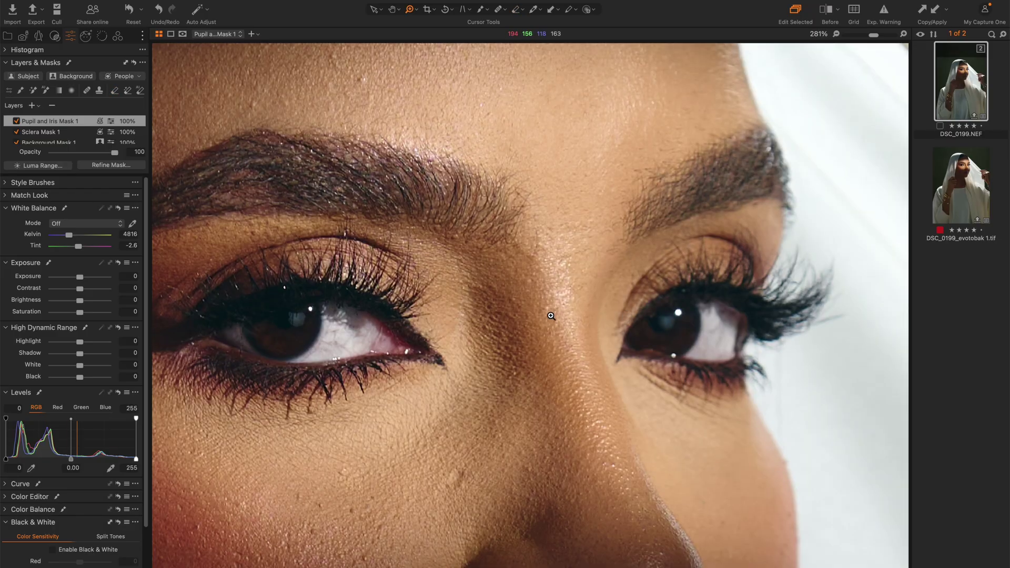
key(m)
key(m)
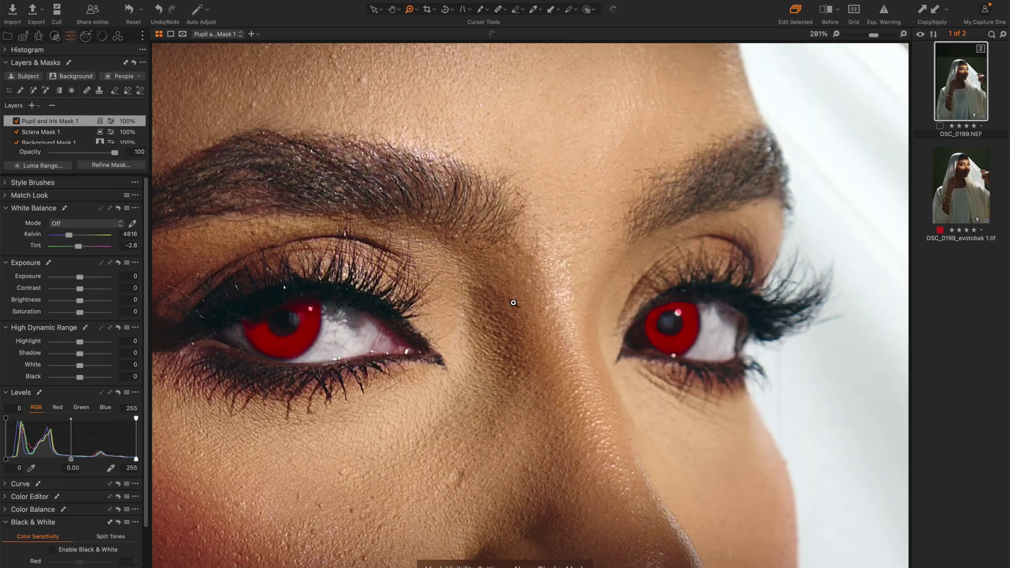
drag(79, 313, 95, 314)
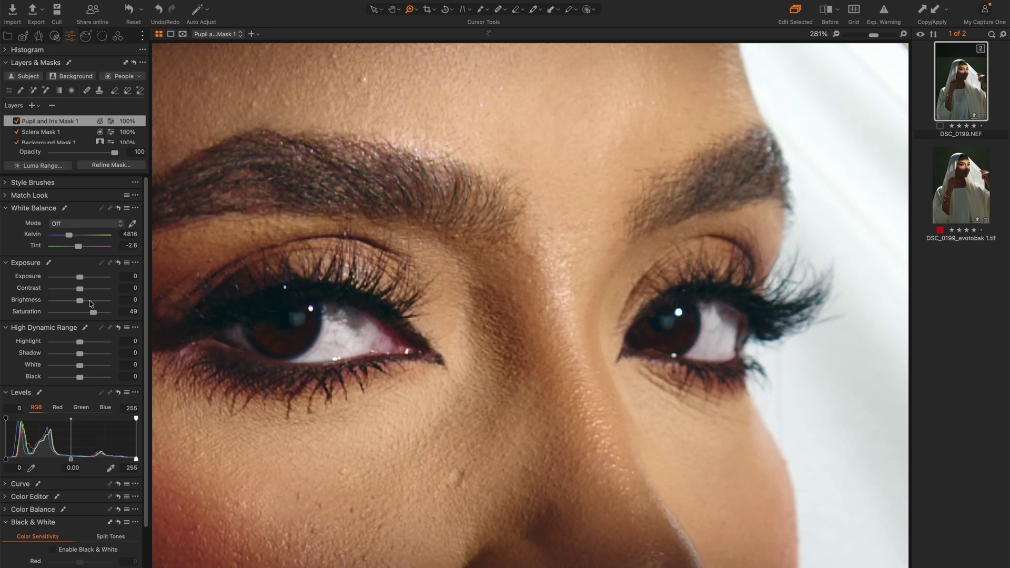
drag(80, 353, 87, 351)
Erase the pupil centres of both eyes from the iris mask again and compare the portrait before and after
key(e)
right_click(668, 319)
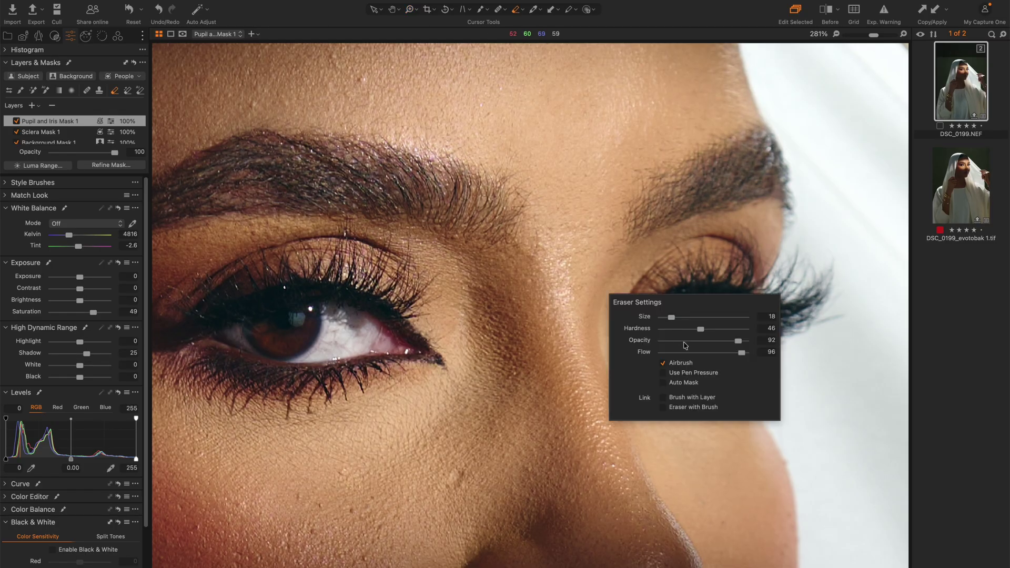
mouse_move(677, 328)
mouse_down()
mouse_move(663, 329)
mouse_move(674, 310)
mouse_move(666, 324)
mouse_up()
mouse_move(280, 305)
mouse_down()
mouse_move(293, 317)
mouse_move(278, 314)
mouse_up()
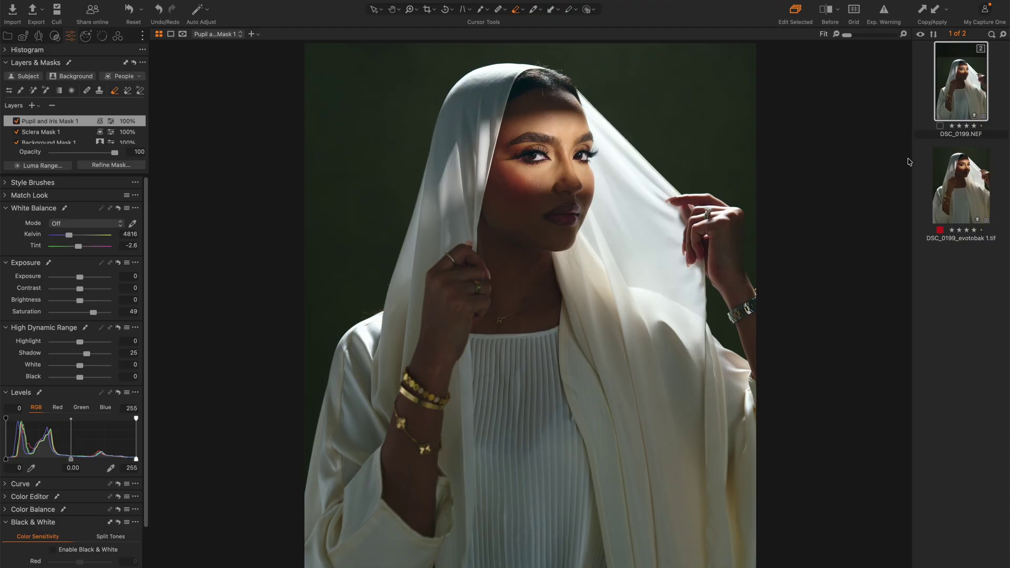
key(y)
key(y)
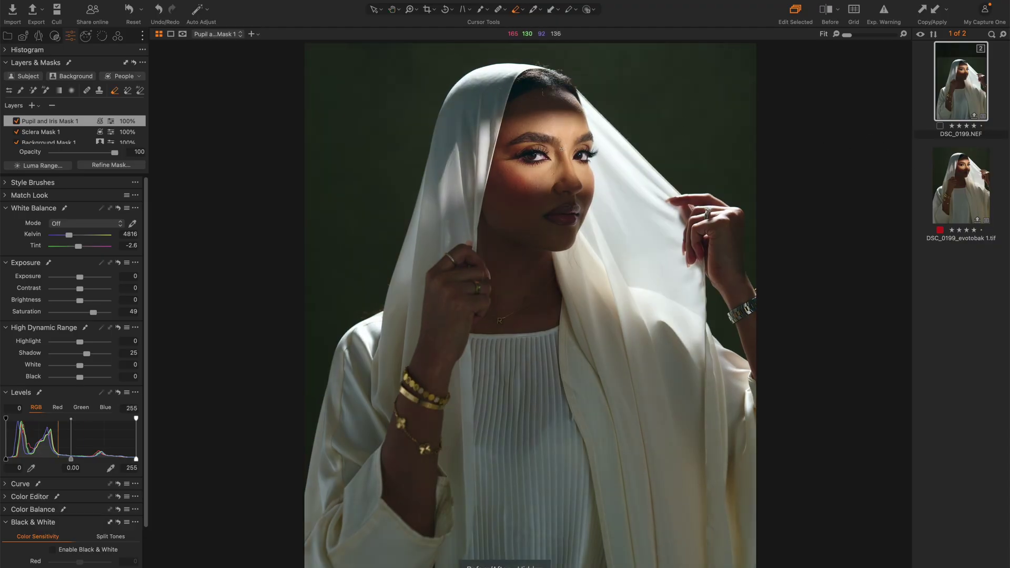
Retouch the detected face with Blemishes 100, Dark Circles 95 and an Even Skin Amount of 83
drag(450, 78, 678, 358)
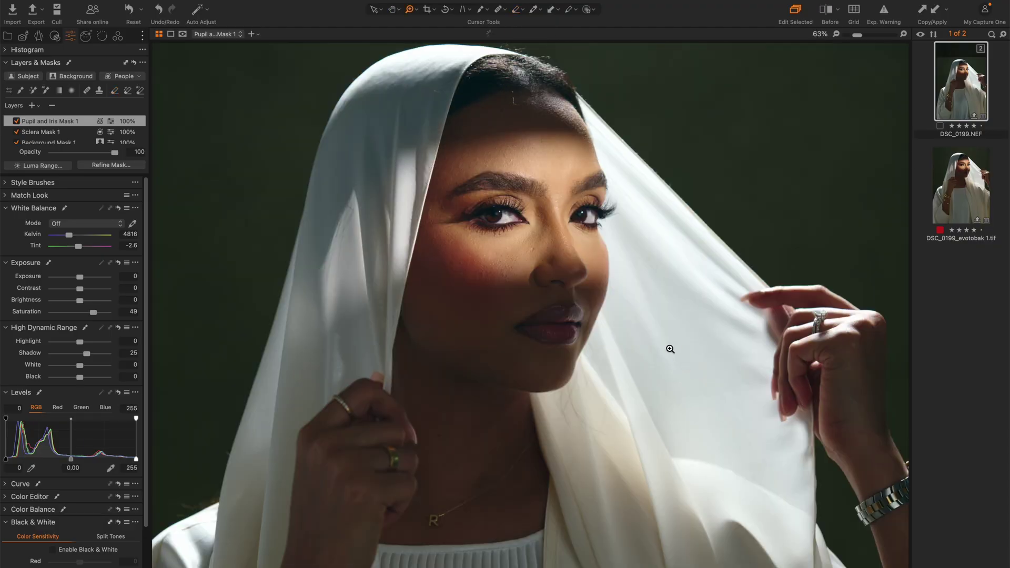
scroll(463, 223, up, 2)
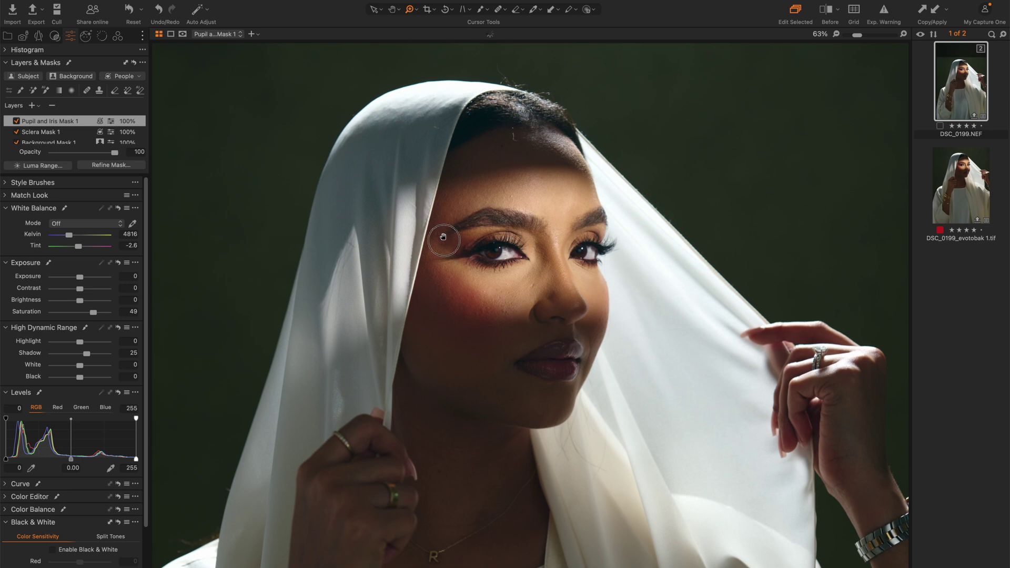
click(87, 37)
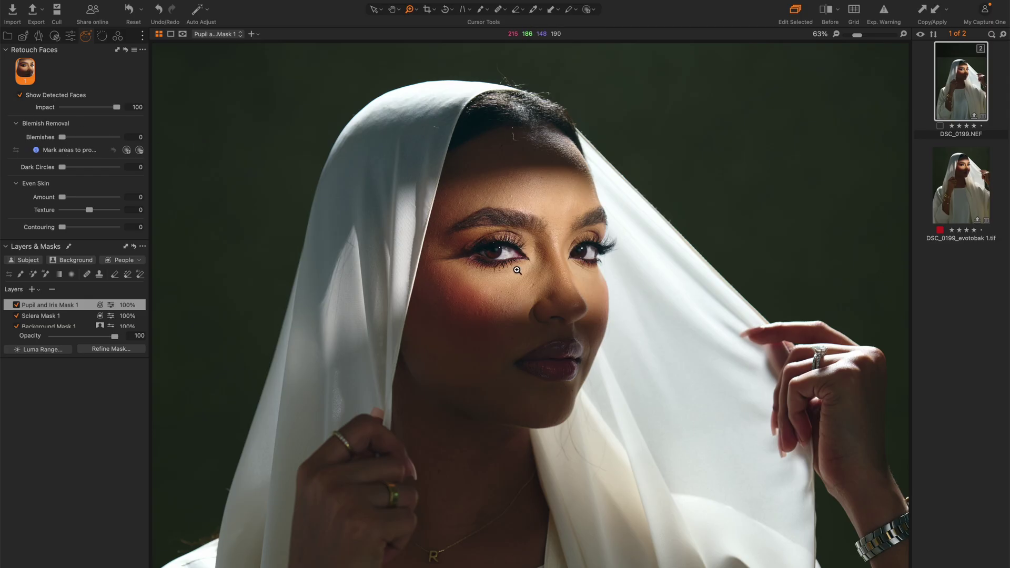
drag(377, 153, 637, 446)
drag(349, 89, 531, 374)
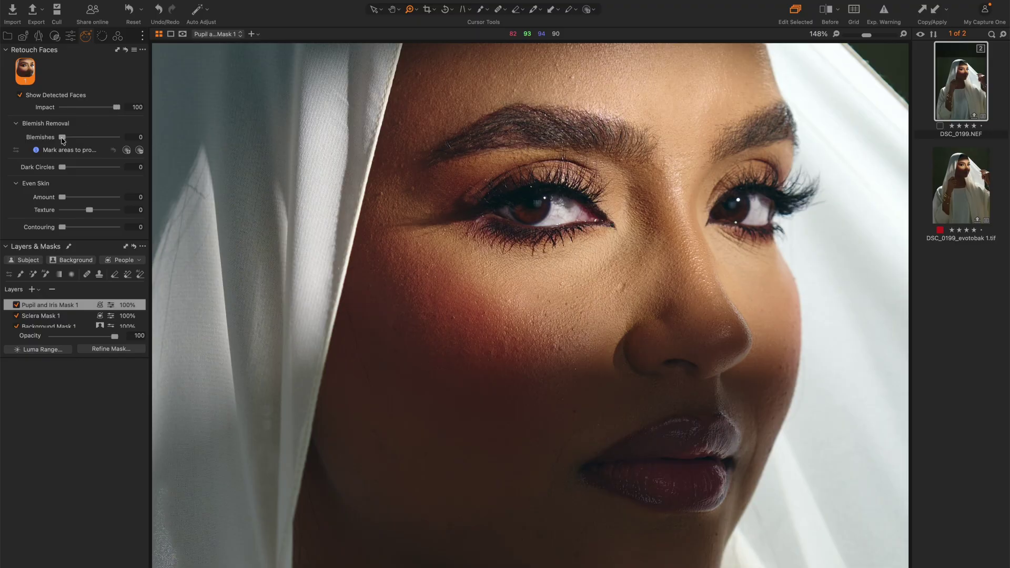
drag(62, 138, 126, 138)
drag(71, 167, 113, 167)
drag(62, 198, 112, 199)
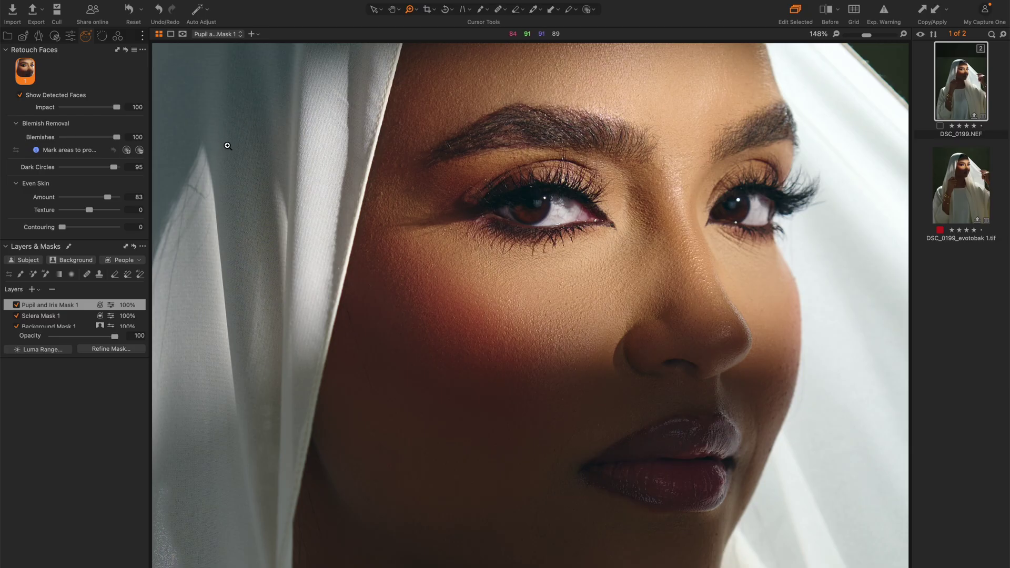
Compare the retouched skin before and after and examine the cheeks, lips, chin and eye area up close
key(y)
key(y)
key(y)
key(y)
key(y)
key(y)
key(y)
drag(474, 204, 341, 177)
scroll(415, 313, up, 4)
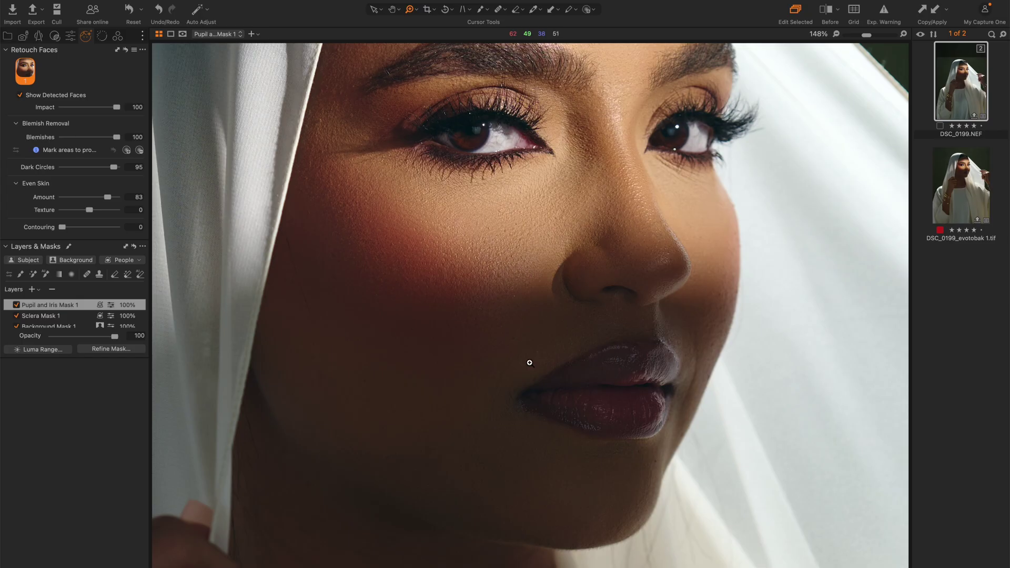
scroll(436, 297, up, 5)
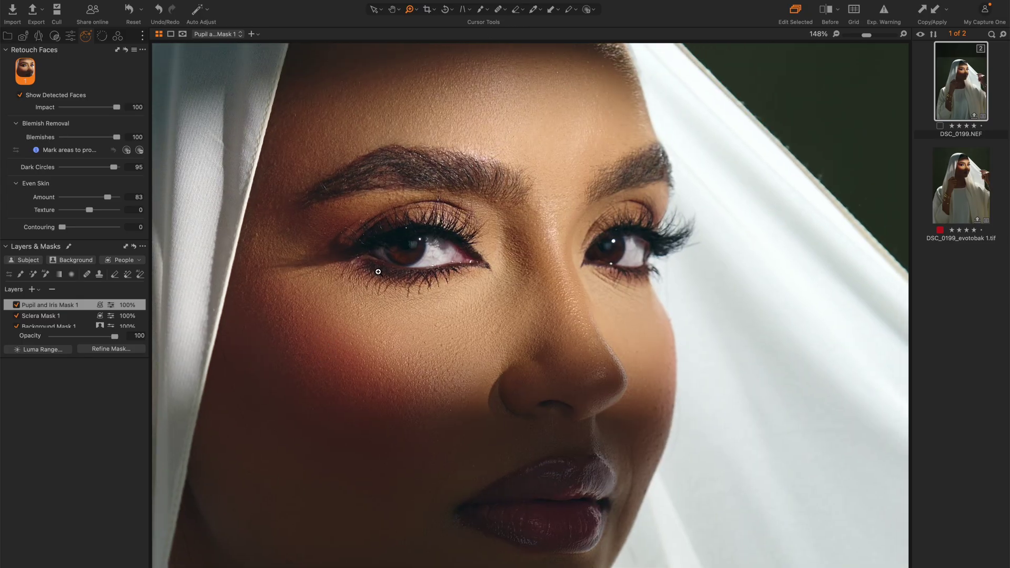
Heal the smile line beside the corner of the mouth and the dark spot on the cheek just above it
click(505, 10)
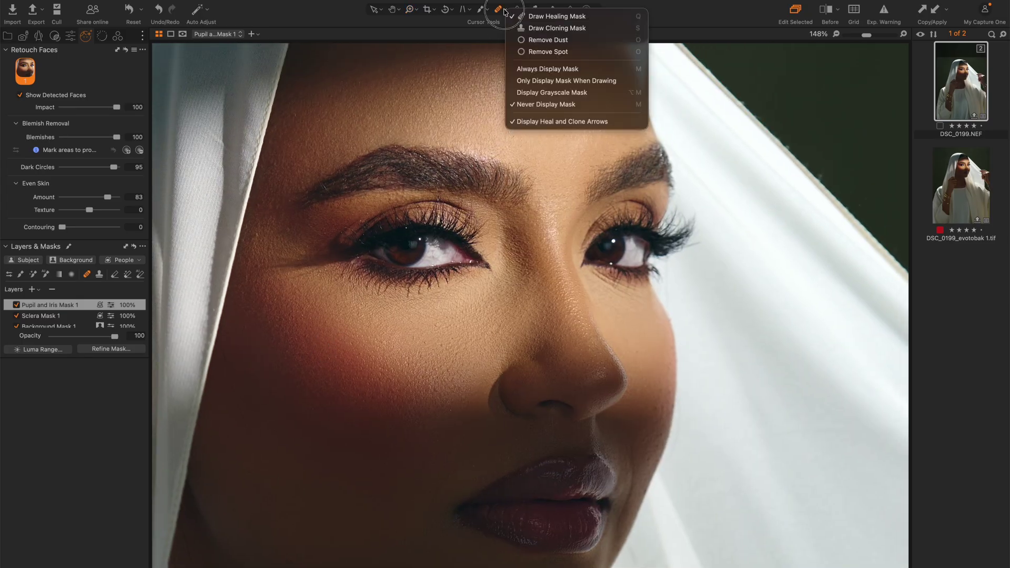
click(567, 16)
scroll(368, 301, down, 3)
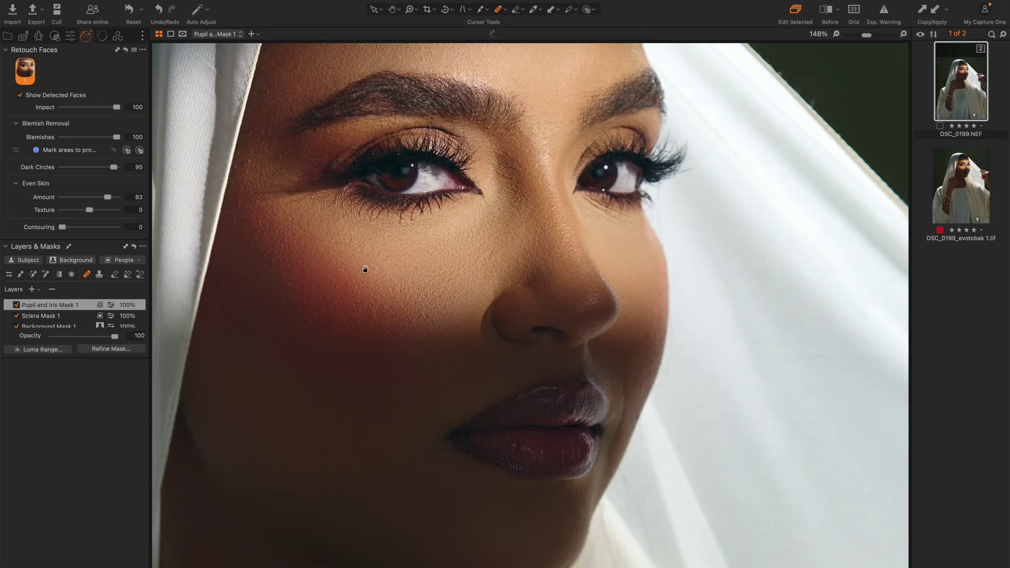
key(z)
drag(372, 345, 496, 539)
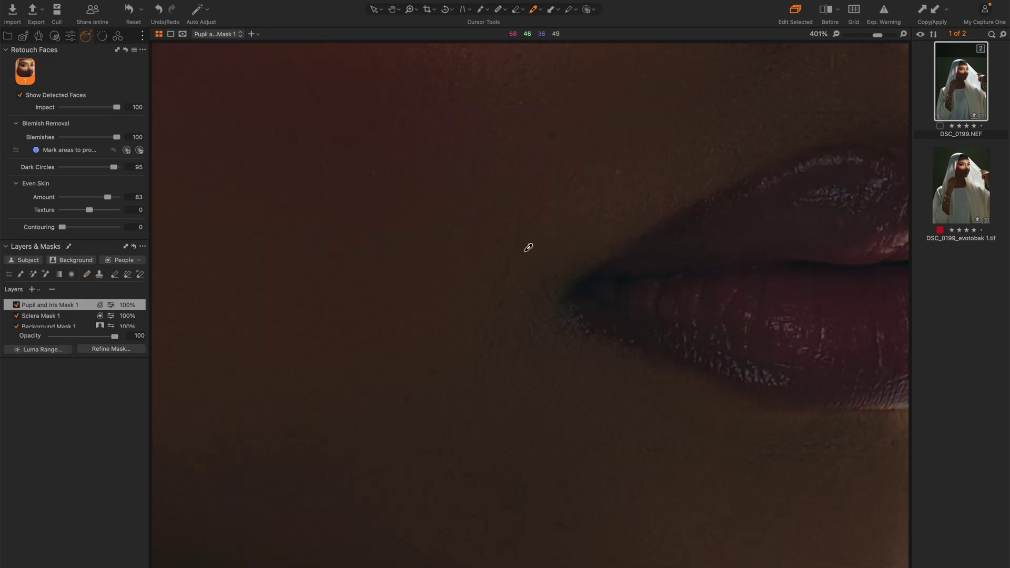
key(q)
mouse_move(571, 184)
mouse_down()
mouse_move(514, 231)
mouse_move(487, 324)
mouse_move(508, 255)
mouse_up()
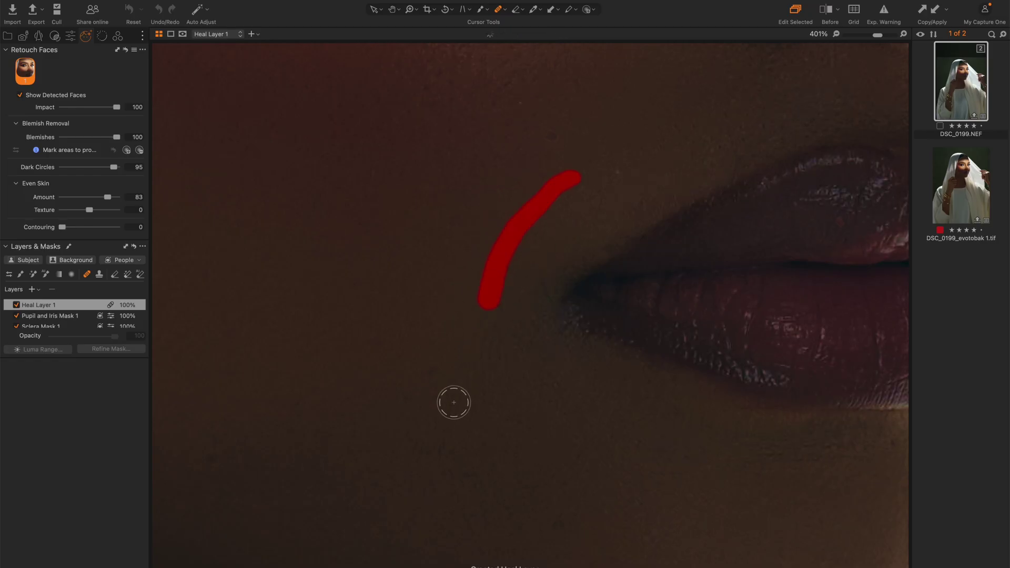
click(552, 135)
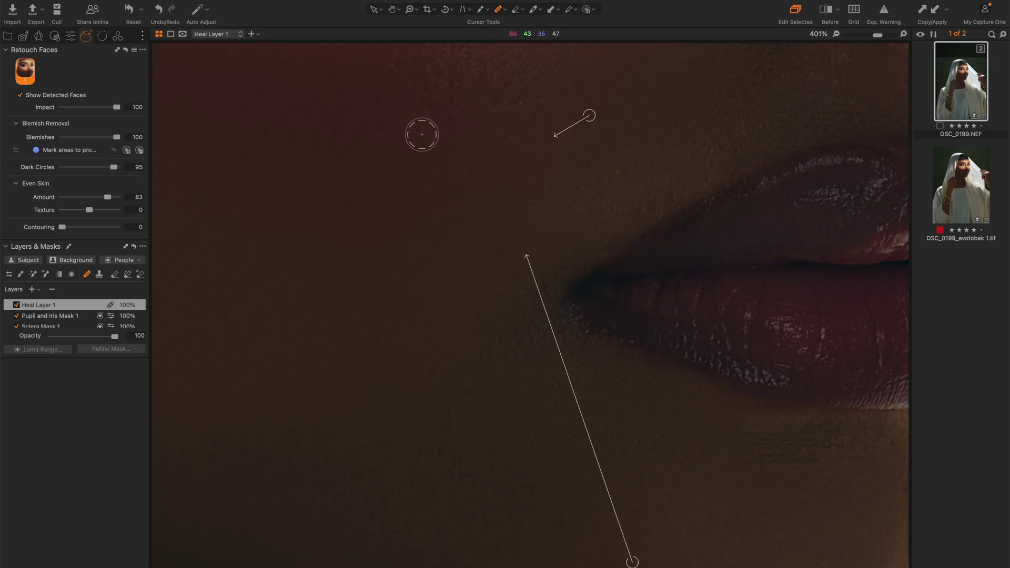
Heal the bright stray hairs and dark spots on the shaded upper forehead below the hairline
key(super+0)
key(v)
key(z)
drag(516, 68, 577, 218)
drag(476, 74, 555, 223)
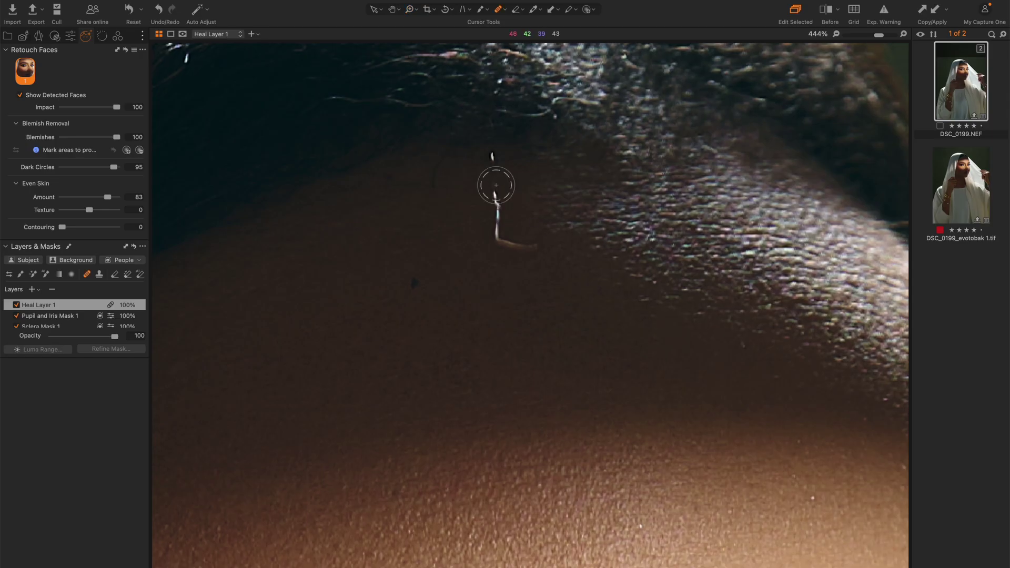
mouse_move(495, 197)
mouse_down()
mouse_move(500, 238)
mouse_move(536, 245)
mouse_move(516, 245)
mouse_move(490, 223)
mouse_move(495, 190)
mouse_move(497, 222)
mouse_up()
click(492, 157)
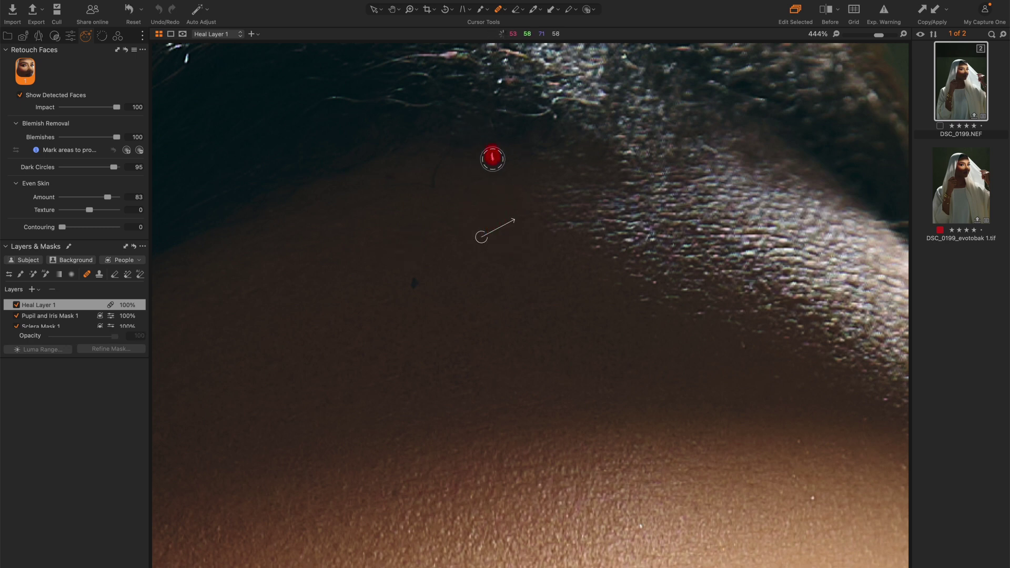
click(414, 281)
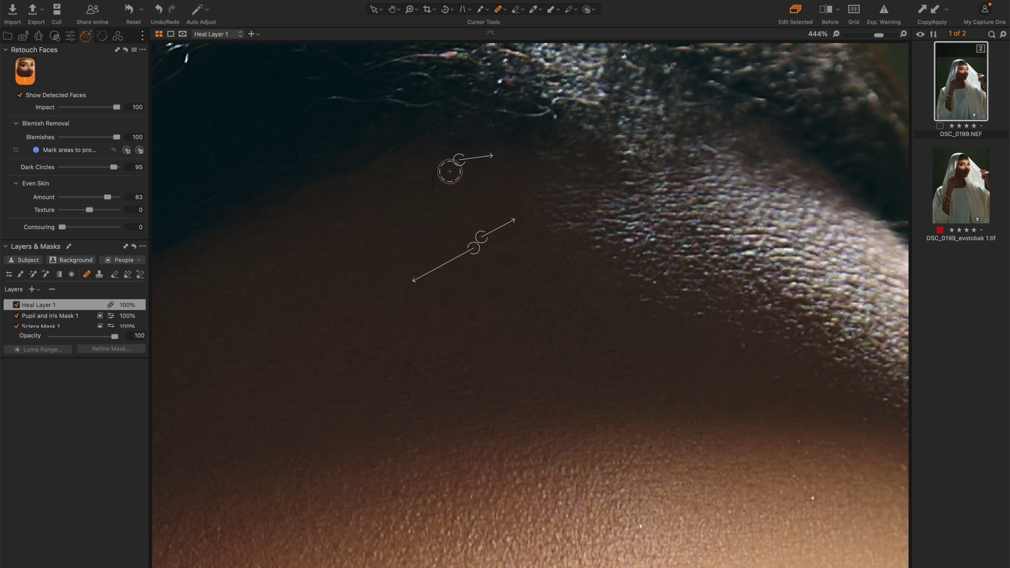
drag(445, 160, 403, 179)
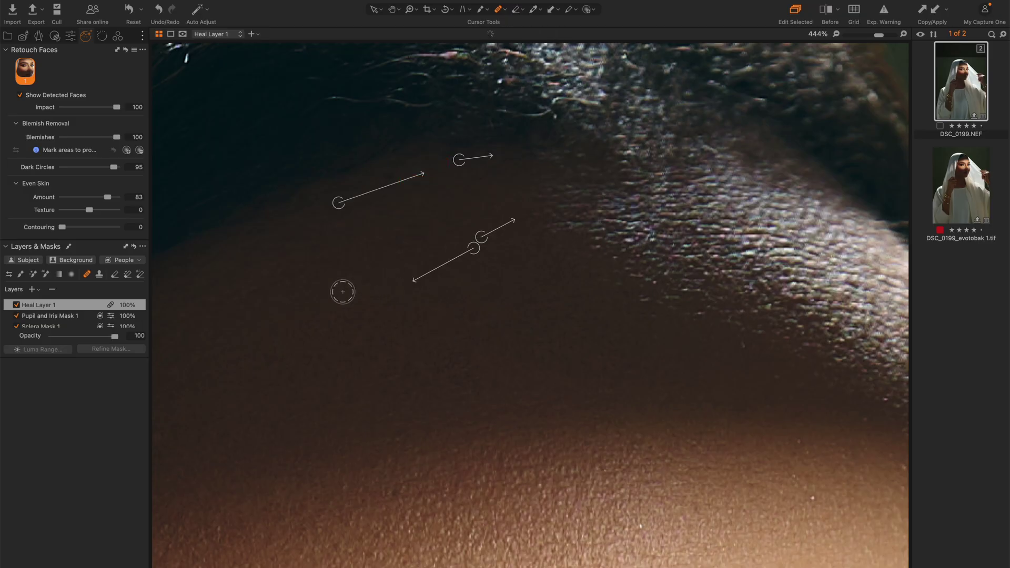
scroll(387, 310, down, 5)
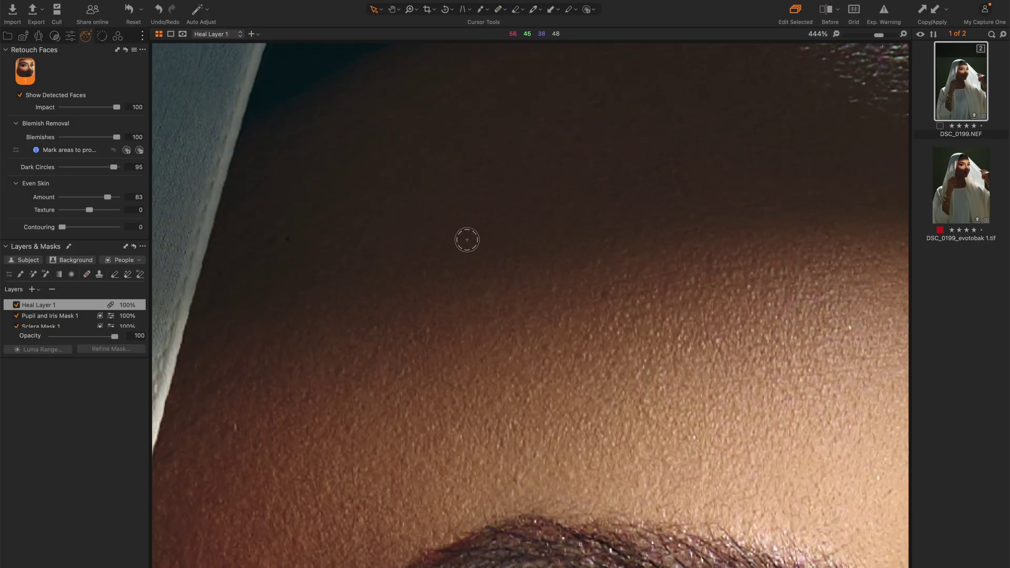
Heal the long flyaway hair above the scarf and the hair tuft at the scarf's edge against the green background
key(super+0)
key(z)
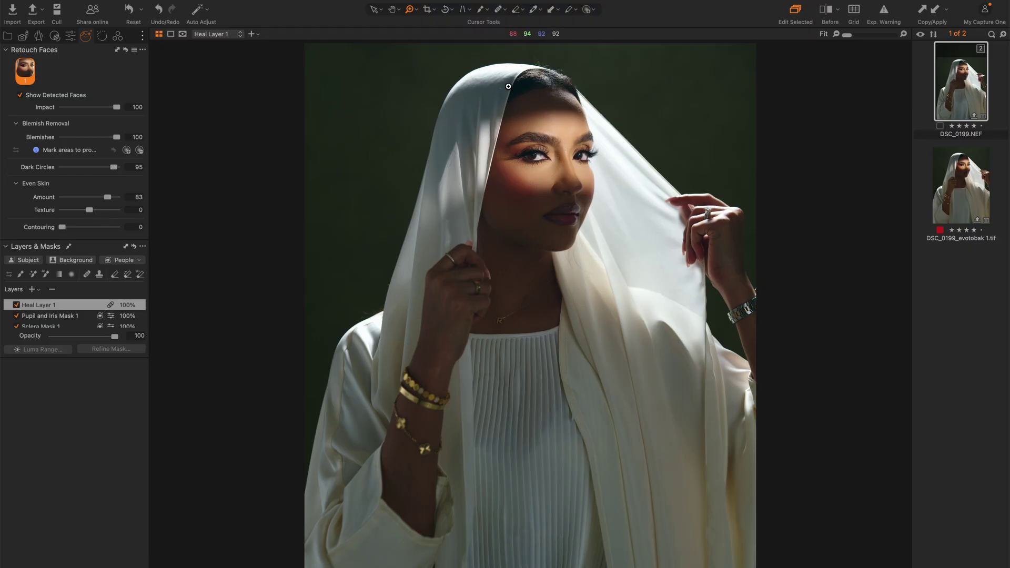
drag(558, 83, 624, 168)
drag(374, 74, 567, 260)
key(q)
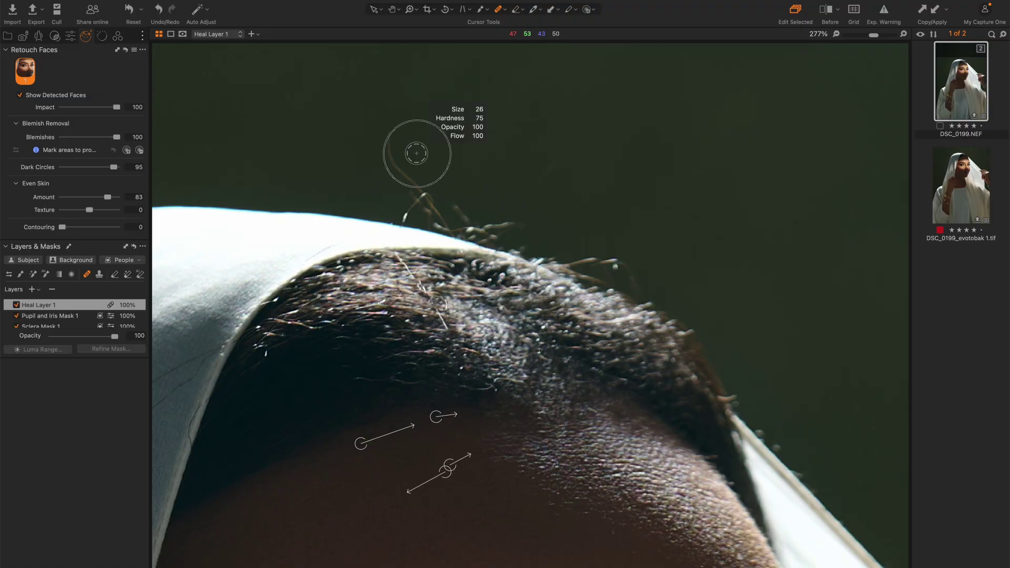
mouse_move(395, 129)
mouse_down()
mouse_move(397, 163)
mouse_move(436, 215)
mouse_move(421, 190)
mouse_move(403, 214)
mouse_up()
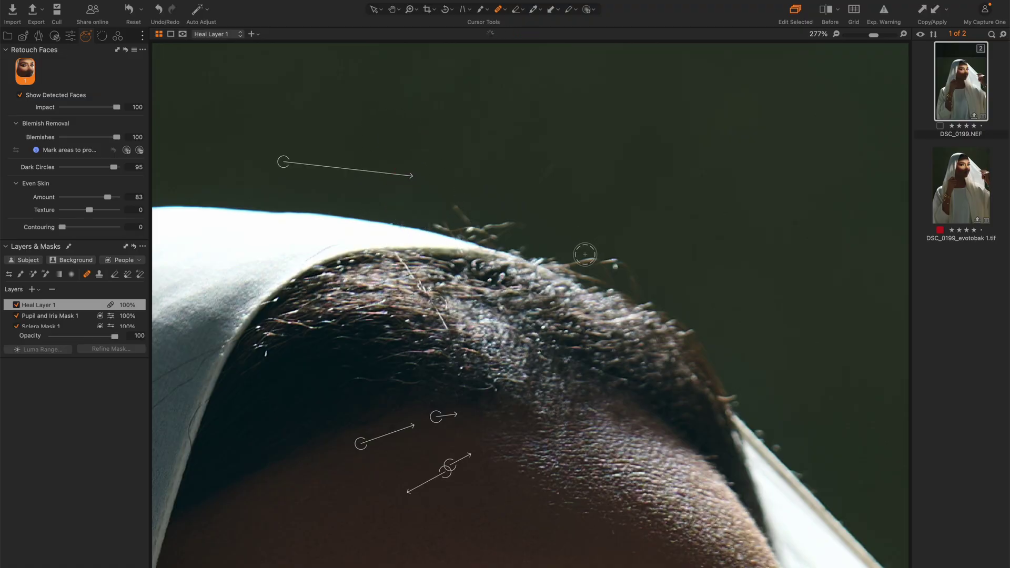
mouse_move(473, 214)
mouse_down()
mouse_move(439, 223)
mouse_move(505, 233)
mouse_move(490, 228)
mouse_move(547, 180)
mouse_up()
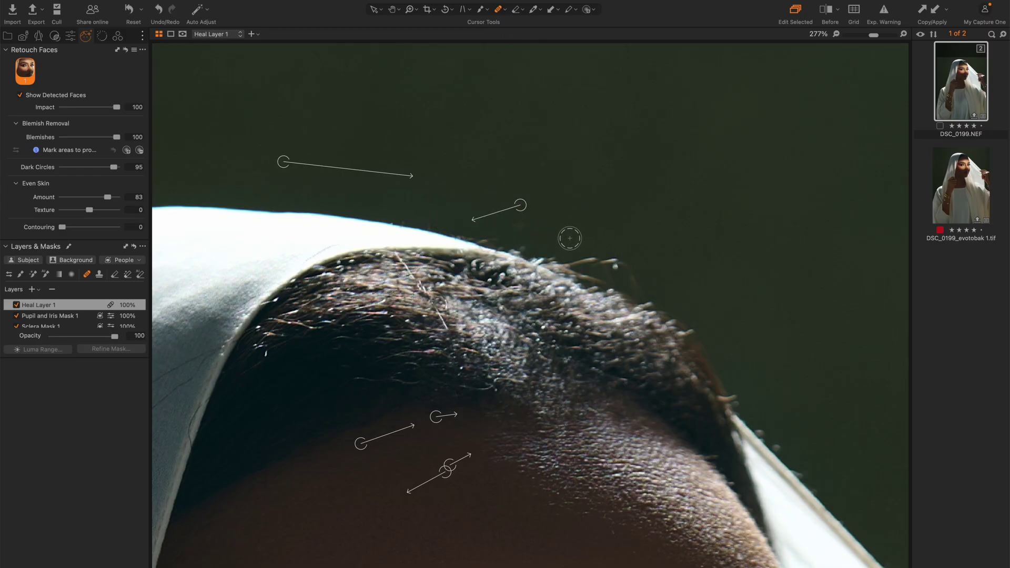
Heal the stray hair sticking out from the hairline beyond the scarf's edge, undoing the first overlong stroke, and view the whole portrait
mouse_move(566, 253)
mouse_down()
mouse_move(631, 262)
mouse_move(472, 238)
mouse_up()
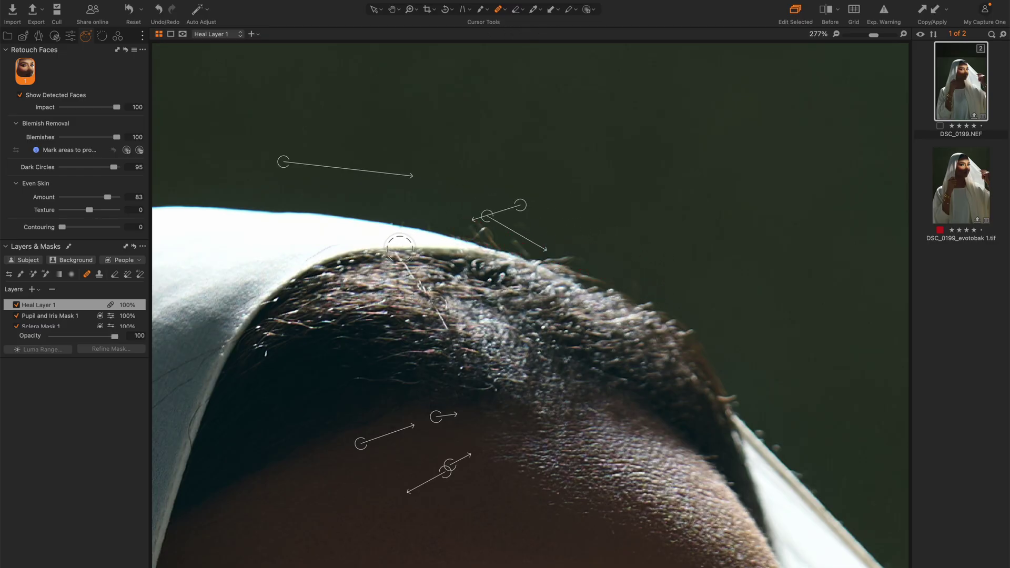
key(super+z)
mouse_move(583, 262)
mouse_down()
mouse_move(636, 270)
mouse_move(626, 267)
mouse_up()
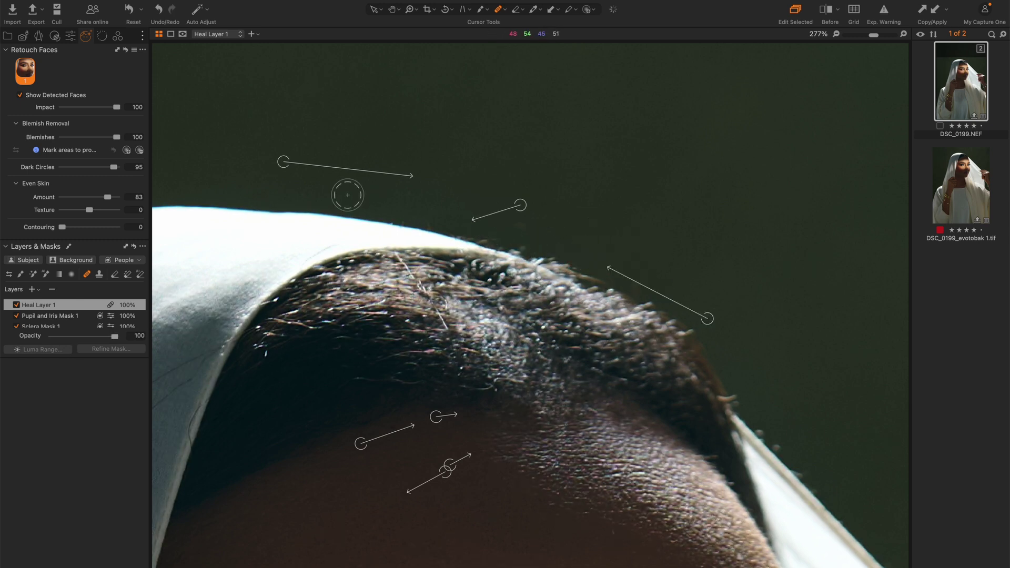
key(v)
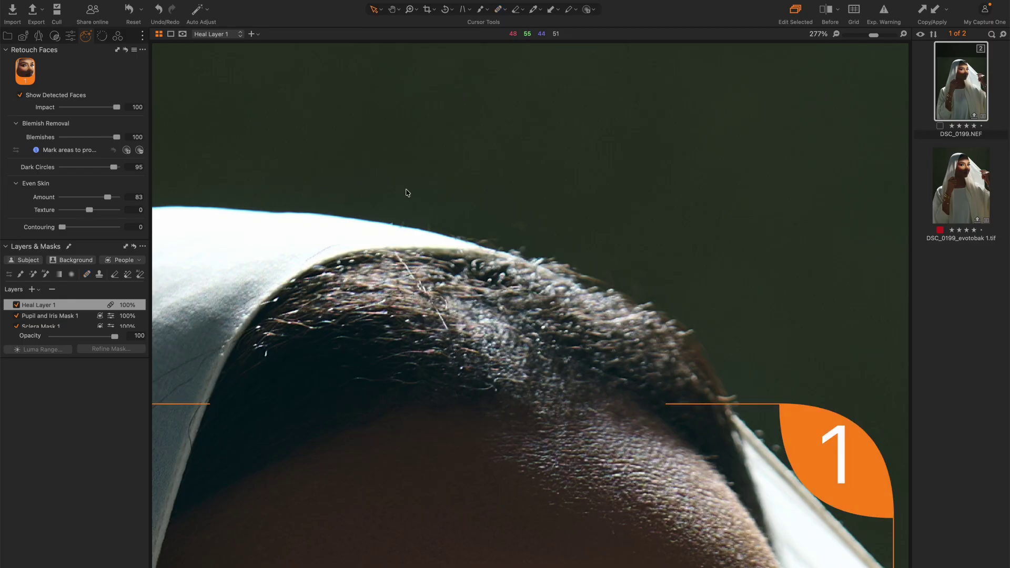
key(super+0)
scroll(392, 208, down, 1)
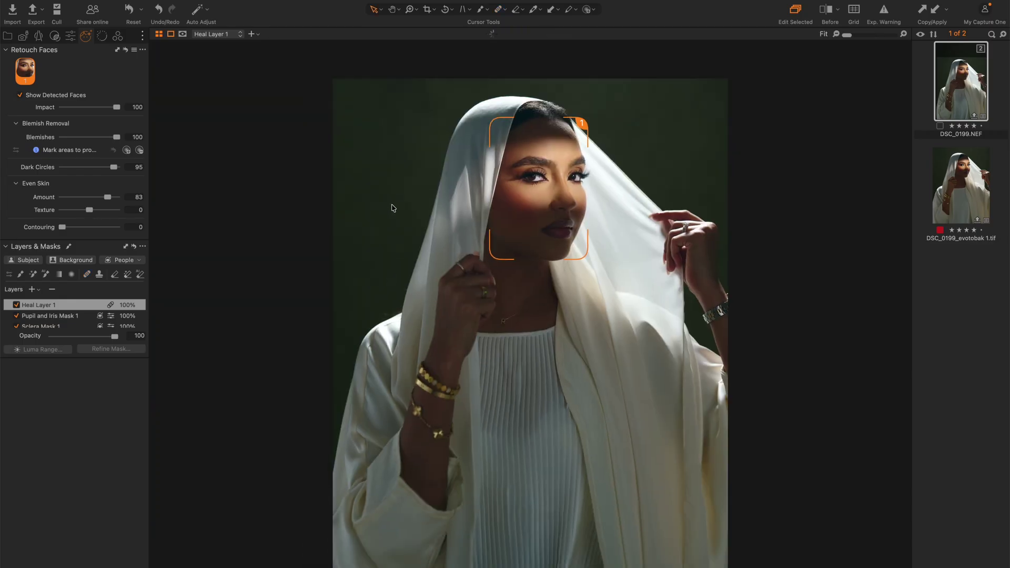
scroll(394, 210, up, 1)
key(z)
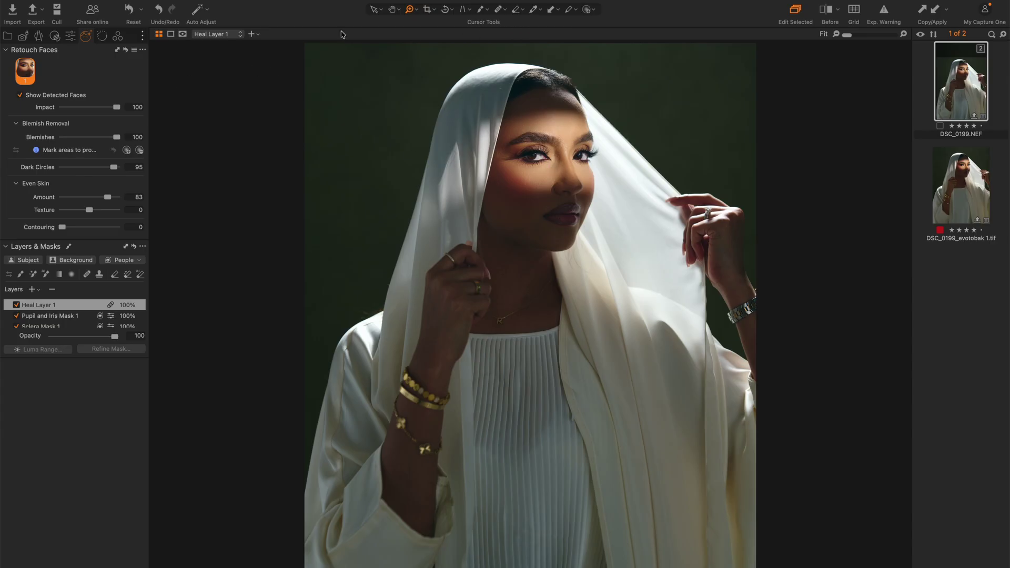
Add a new adjustment layer, mask the neck, both hands and arms with AI Select, and check the mask's coverage
click(251, 34)
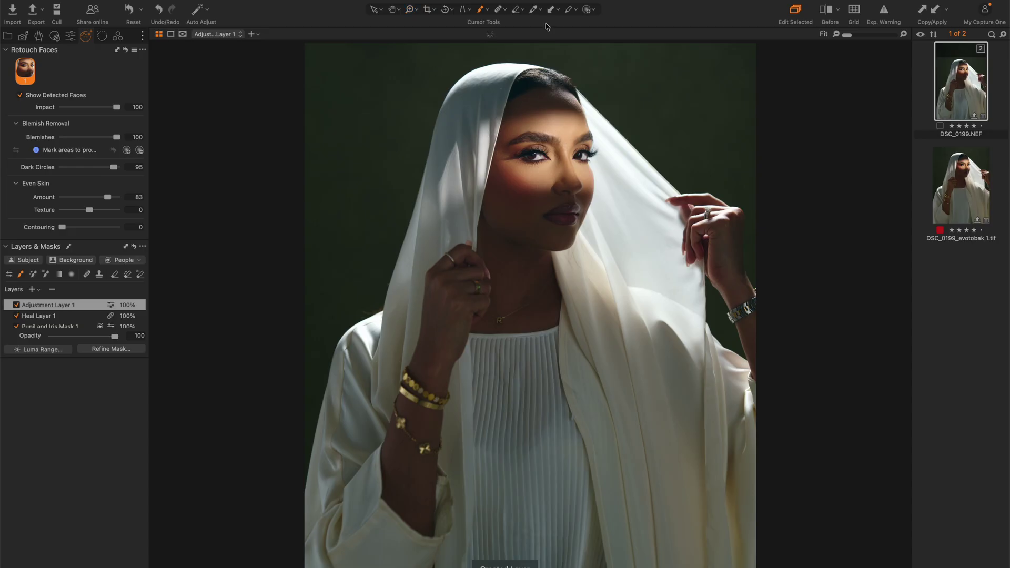
click(482, 9)
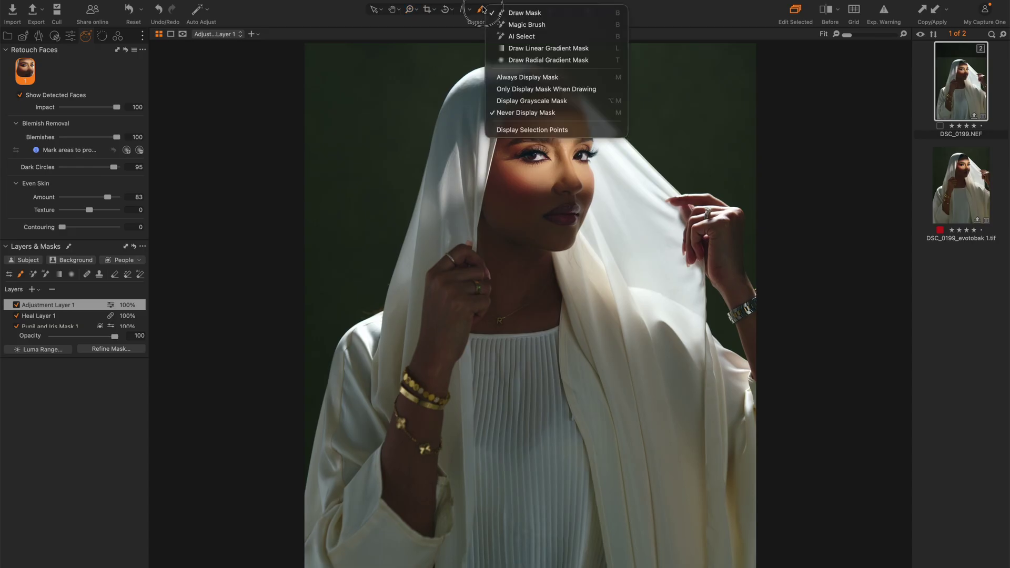
click(482, 9)
click(483, 8)
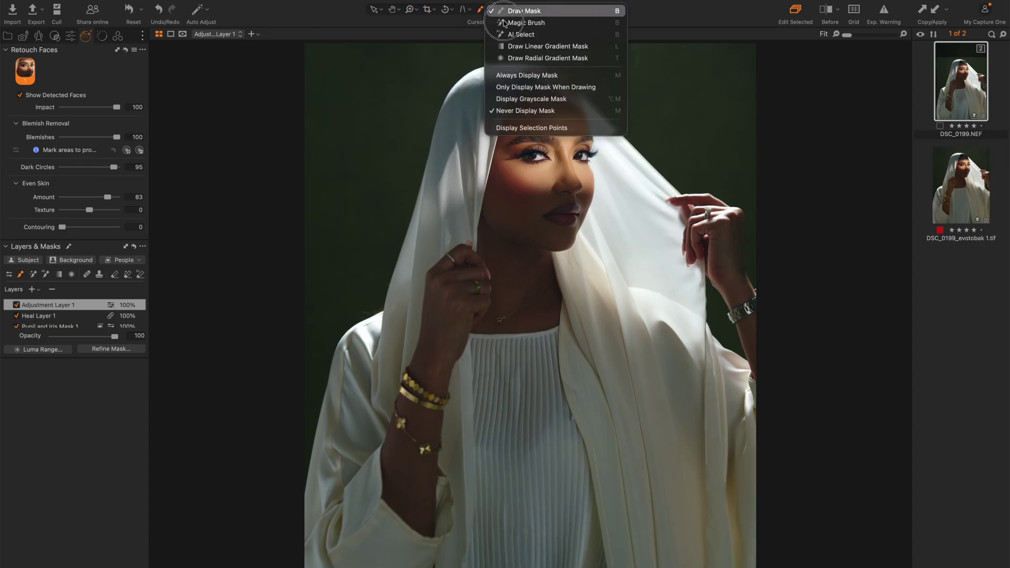
click(536, 35)
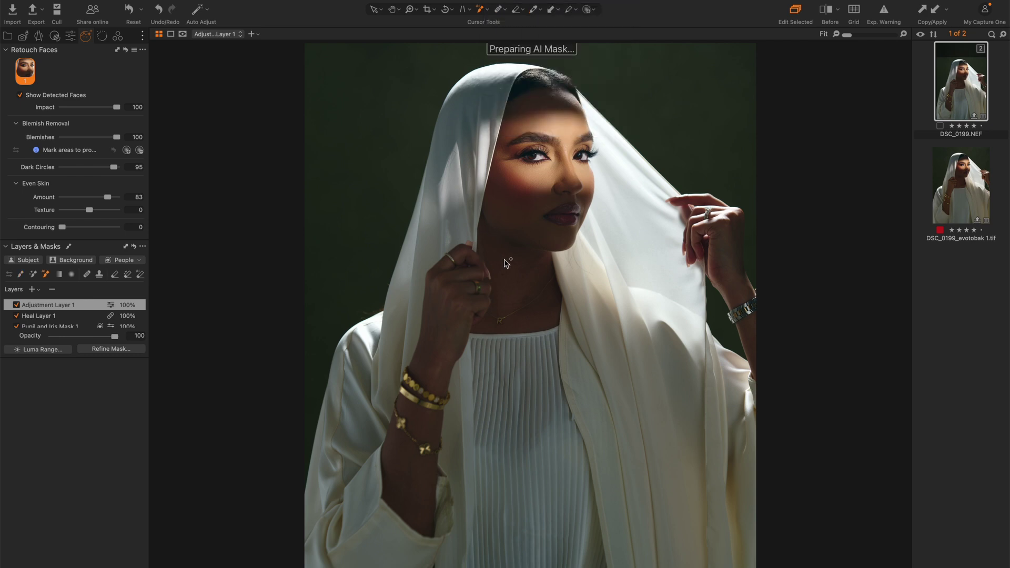
drag(498, 249, 384, 529)
drag(456, 201, 567, 339)
drag(662, 173, 763, 385)
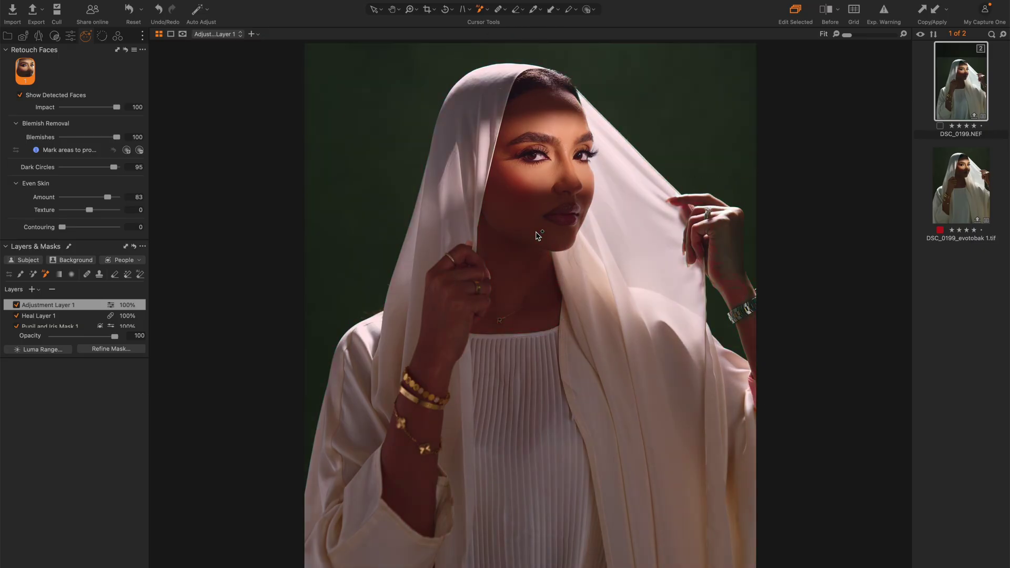
key(shift+super+m)
key(v)
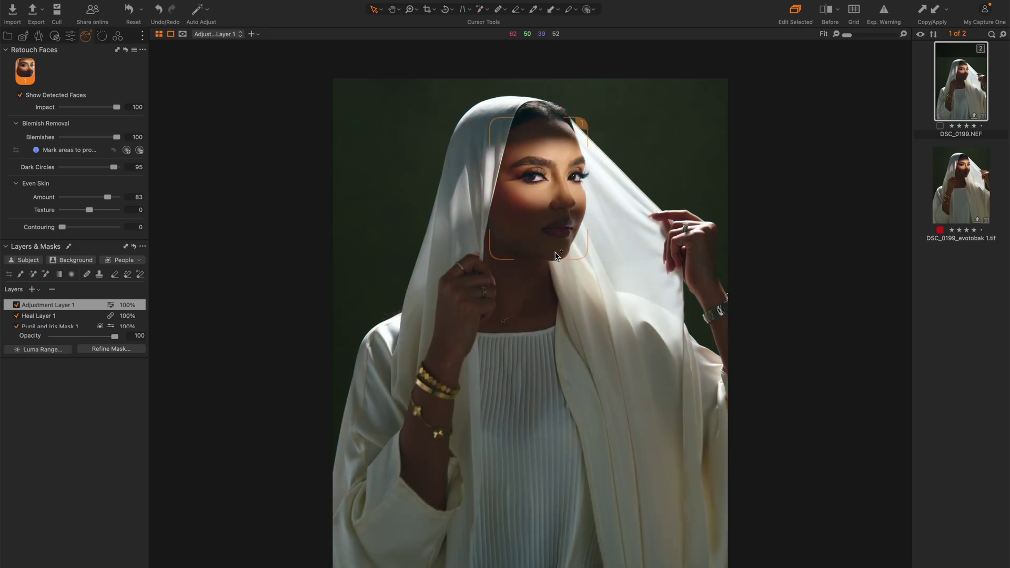
key(m)
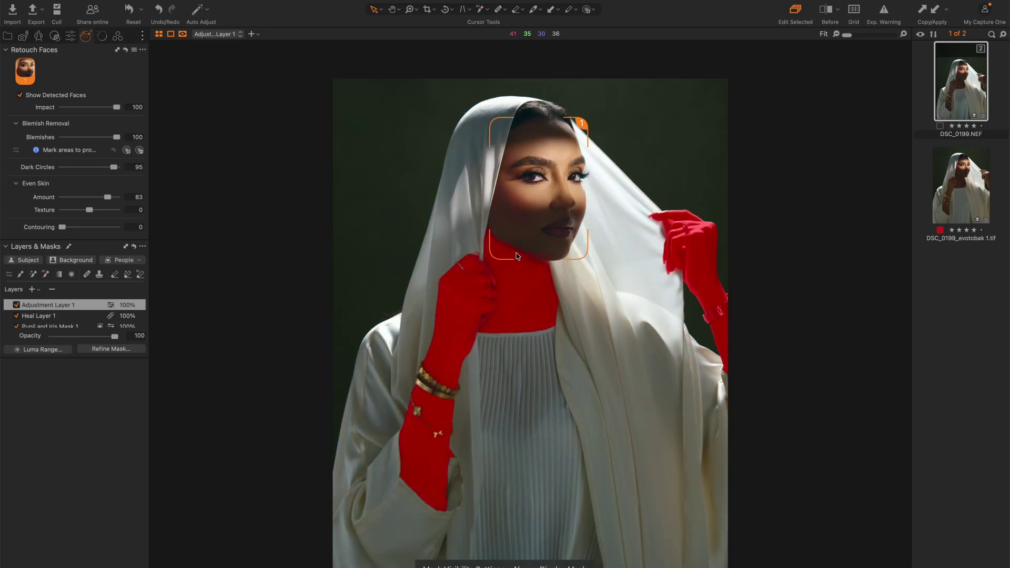
key(m)
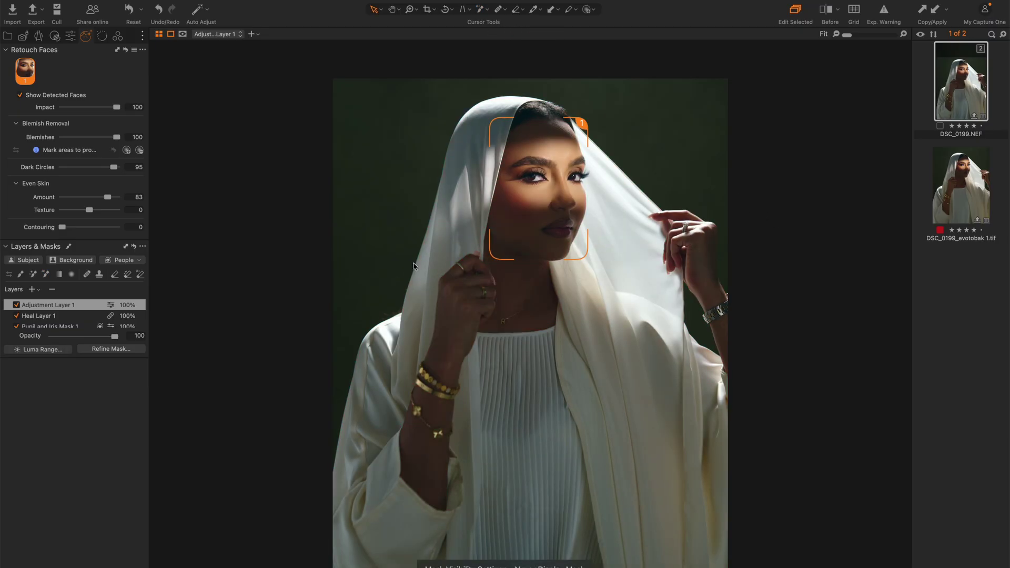
Brush the missed areas of the fingers, rings and bracelets on the raised arm into the skin mask with Draw Mask
key(z)
click(453, 318)
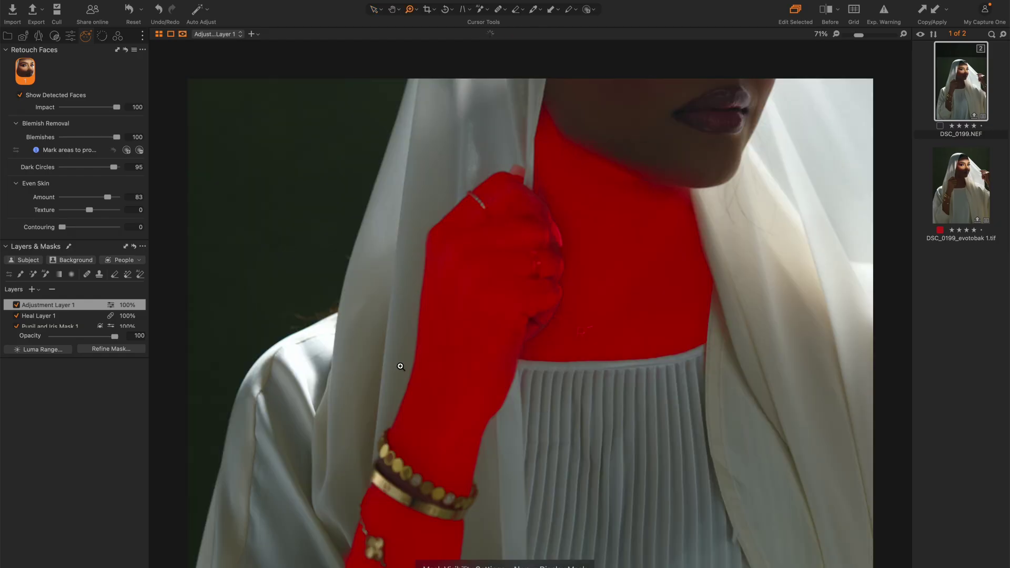
click(488, 9)
click(528, 13)
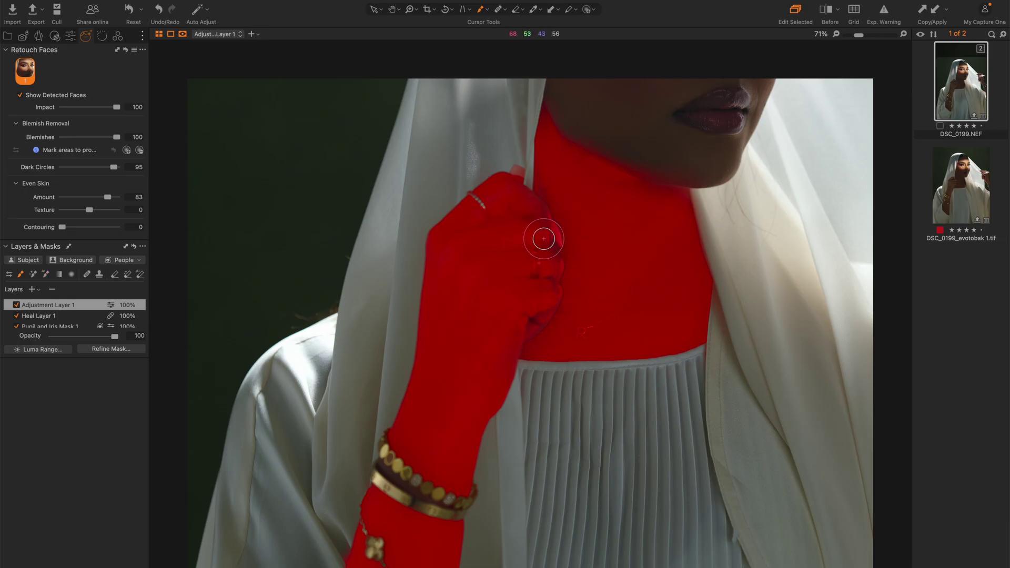
mouse_move(550, 260)
mouse_down()
mouse_move(538, 221)
mouse_move(537, 231)
mouse_move(544, 262)
mouse_move(546, 187)
mouse_move(552, 313)
mouse_move(560, 313)
mouse_move(547, 216)
mouse_move(531, 238)
mouse_up()
scroll(484, 235, down, 5)
mouse_move(423, 319)
mouse_down()
mouse_move(396, 390)
mouse_move(412, 301)
mouse_move(444, 274)
mouse_move(463, 347)
mouse_move(406, 495)
mouse_move(391, 465)
mouse_move(457, 293)
mouse_move(420, 359)
mouse_move(437, 336)
mouse_up()
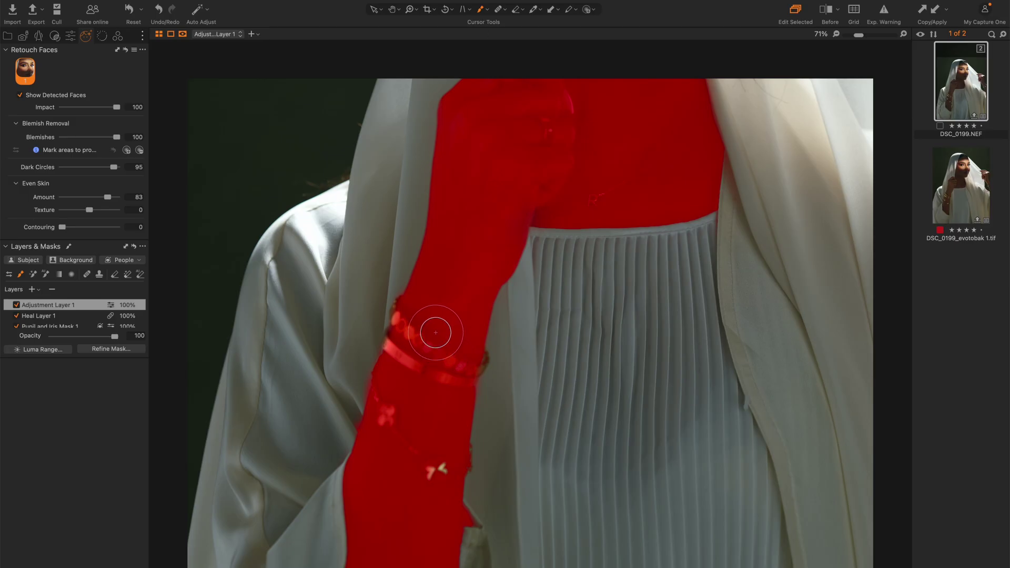
key(super+0)
key(m)
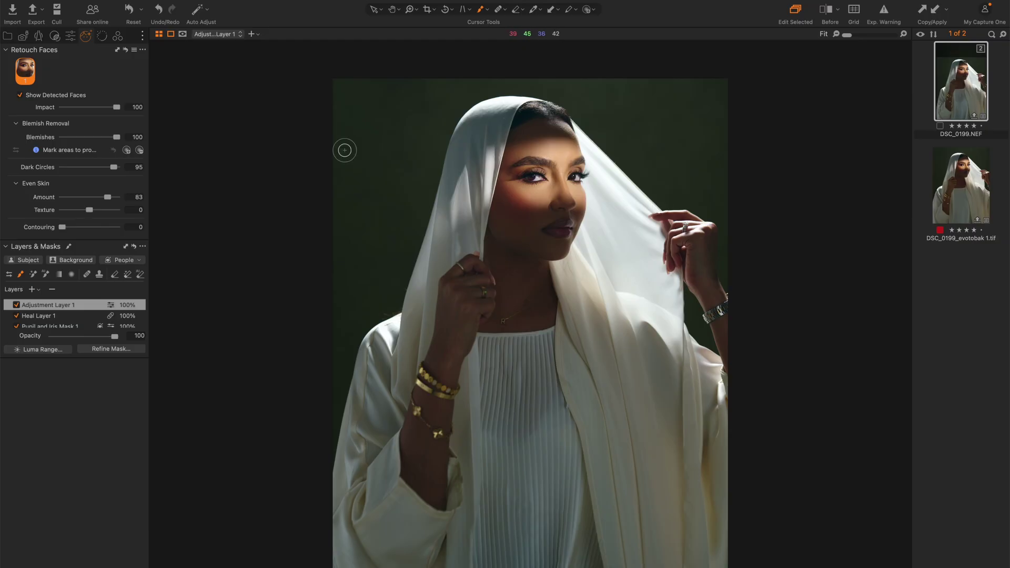
Brighten the masked neck and arms with an RGB Levels white point of 220 and inspect the hand up close
click(71, 36)
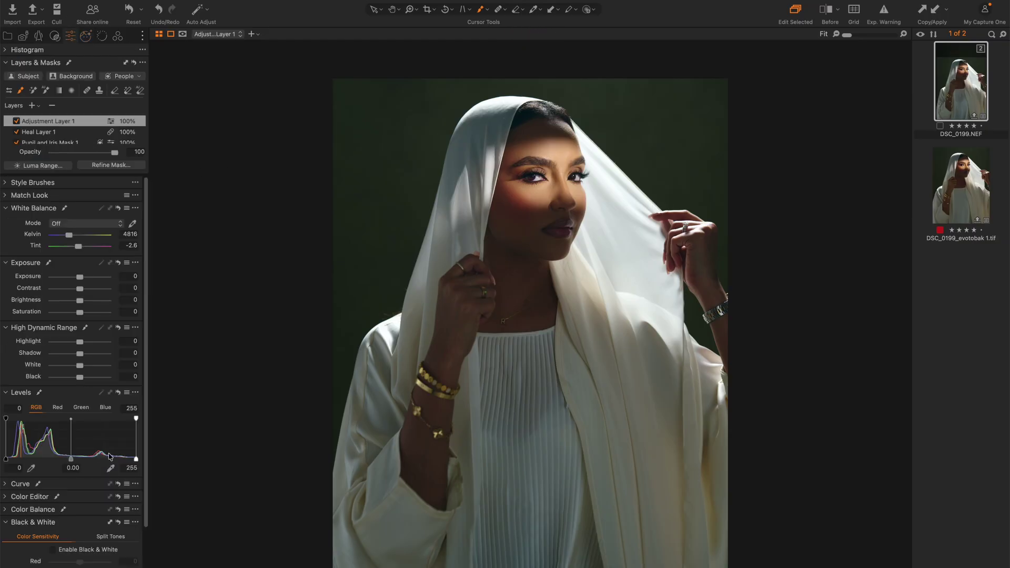
drag(132, 459, 113, 456)
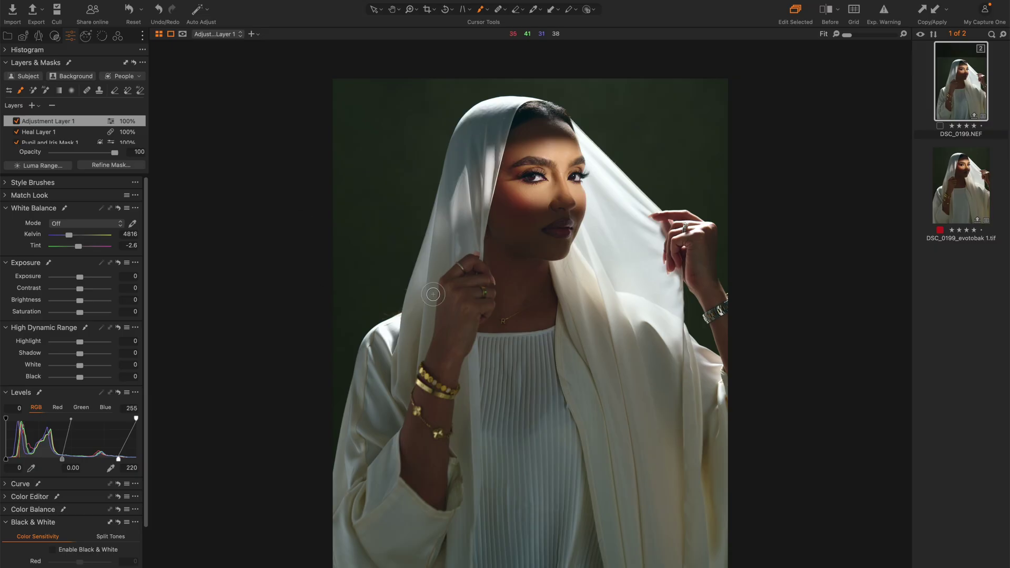
key(z)
click(478, 423)
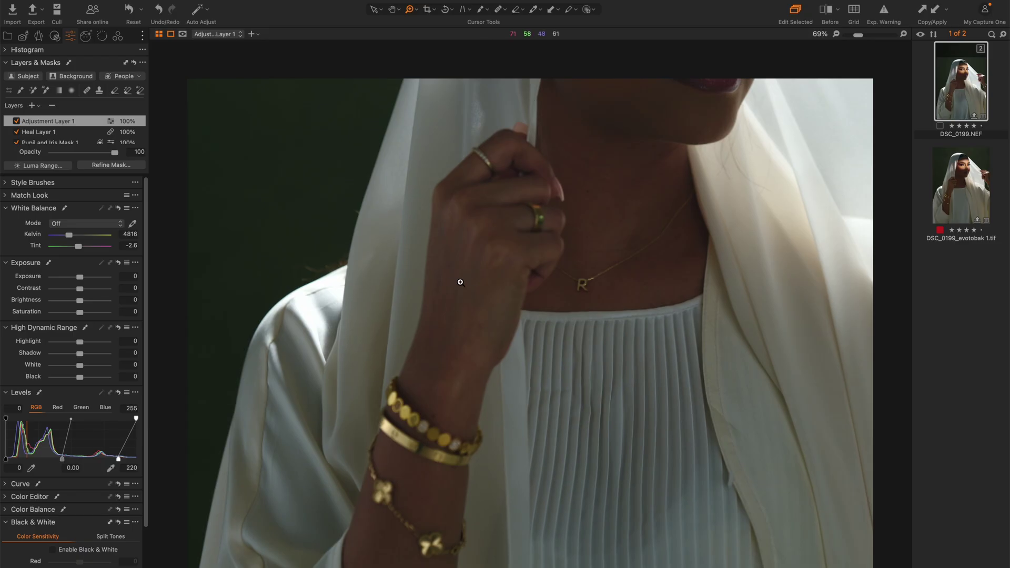
alt+click(498, 296)
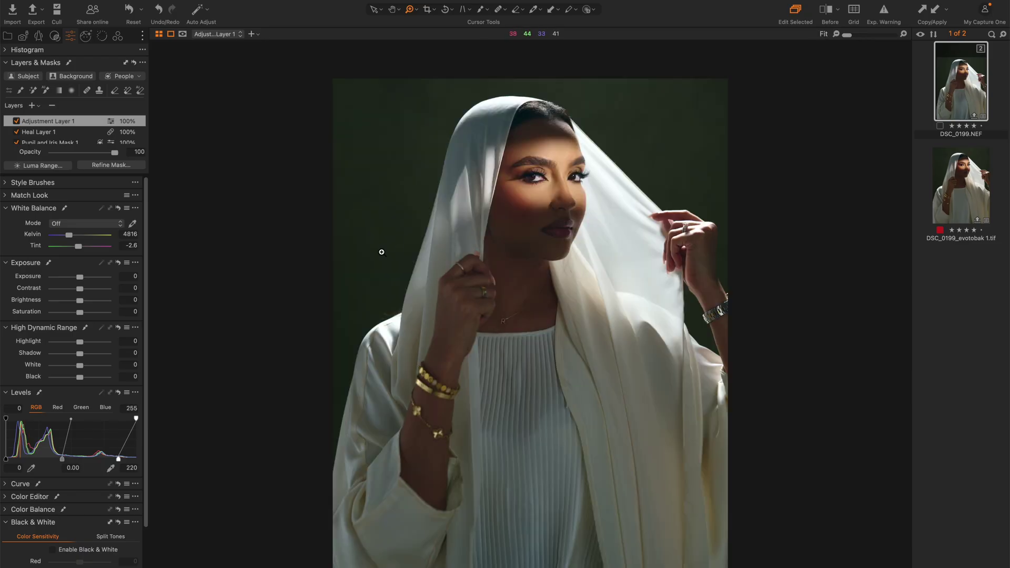
Sample the skin colour on the raised wrist above the bracelets as the Color Editor's Skin Tone reference
click(118, 36)
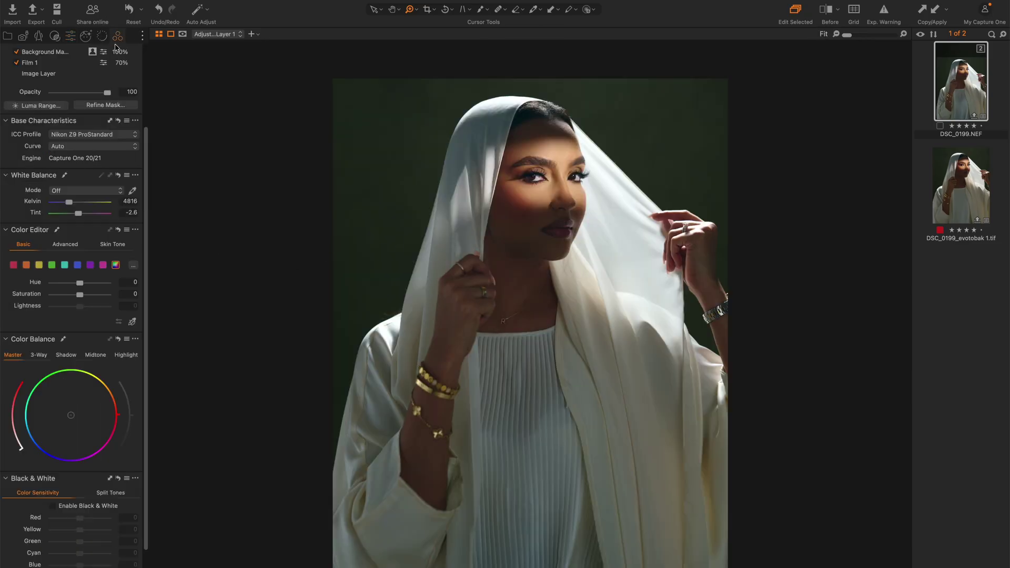
scroll(57, 255, down, 5)
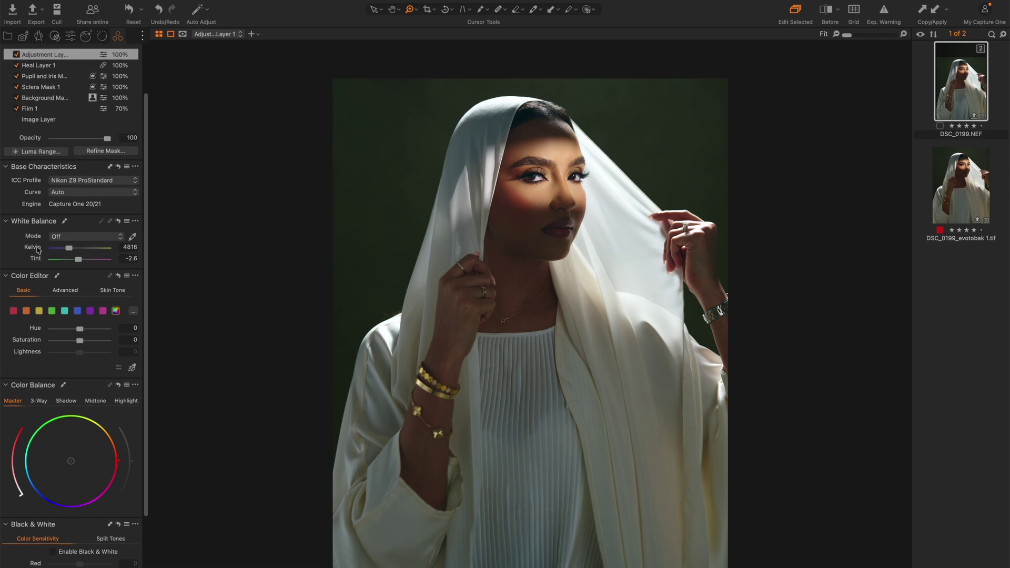
scroll(95, 395, up, 10)
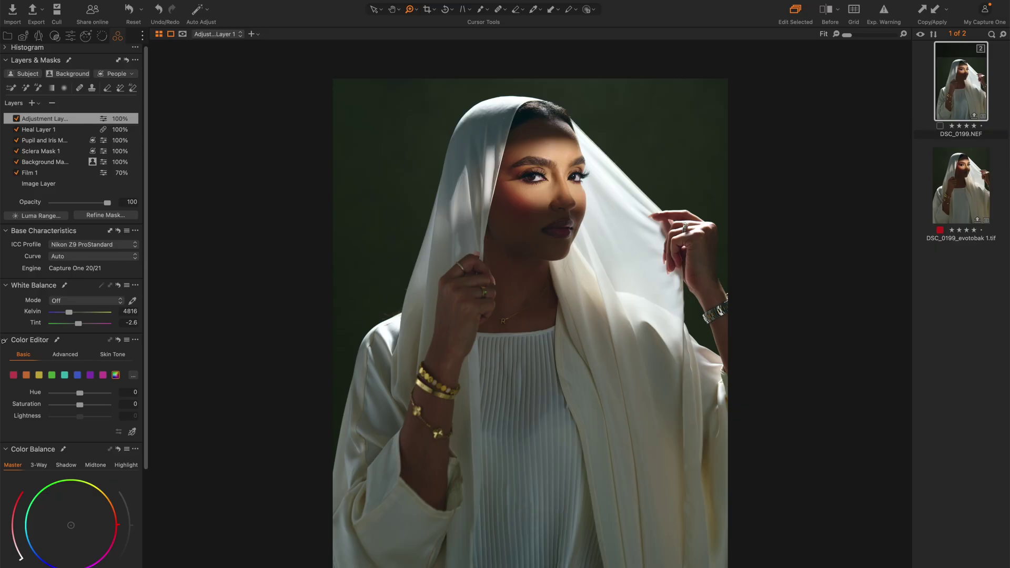
click(114, 354)
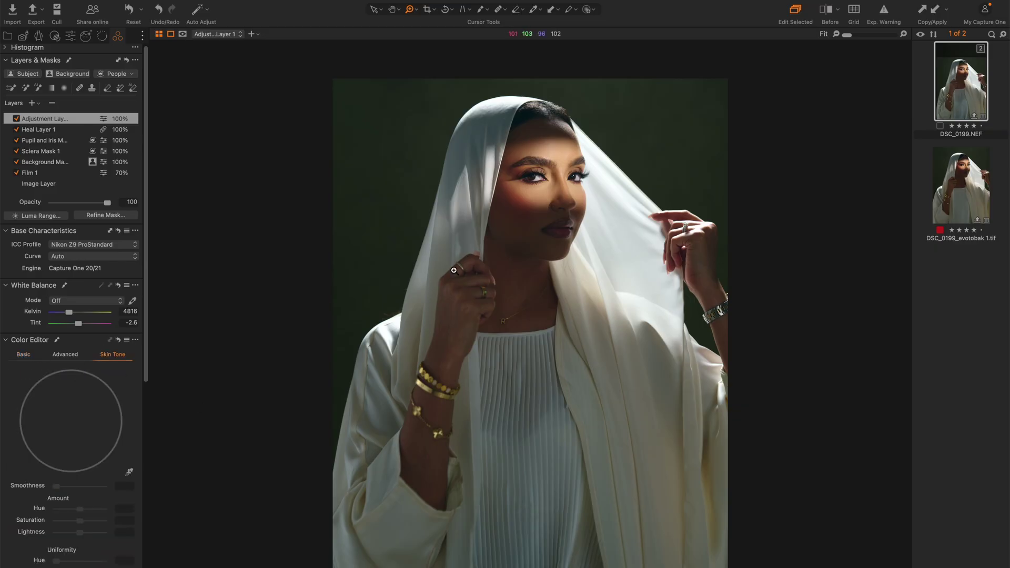
click(457, 361)
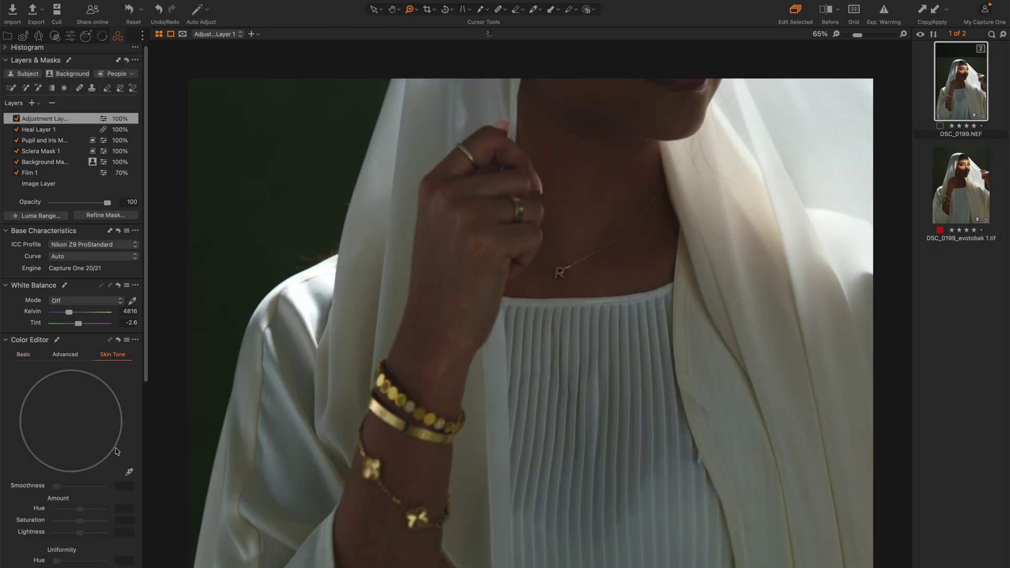
click(130, 472)
click(411, 306)
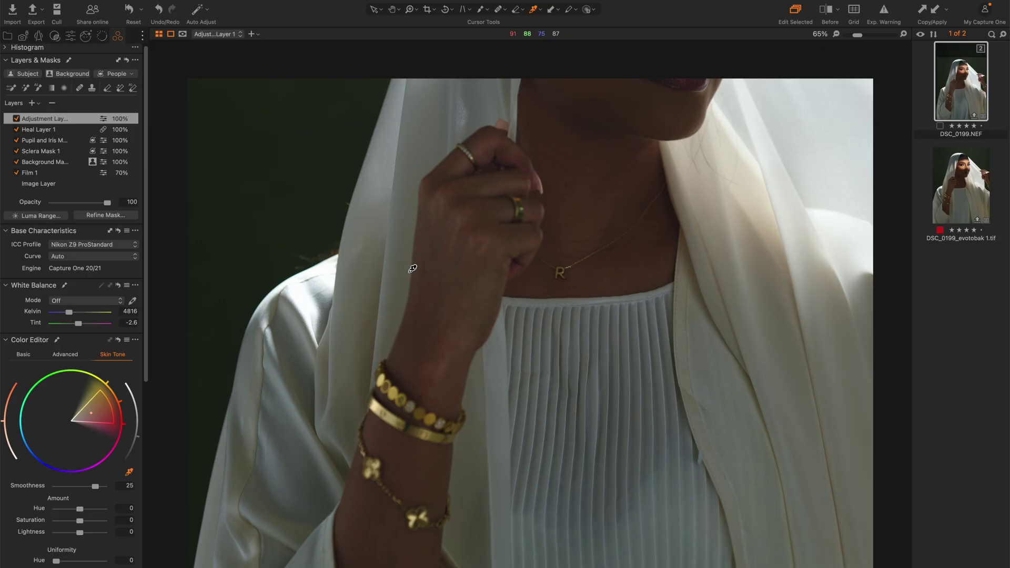
Set the skin tone's Hue uniformity to 89.7 and compare the portrait with and without the adjustment
scroll(68, 506, down, 3)
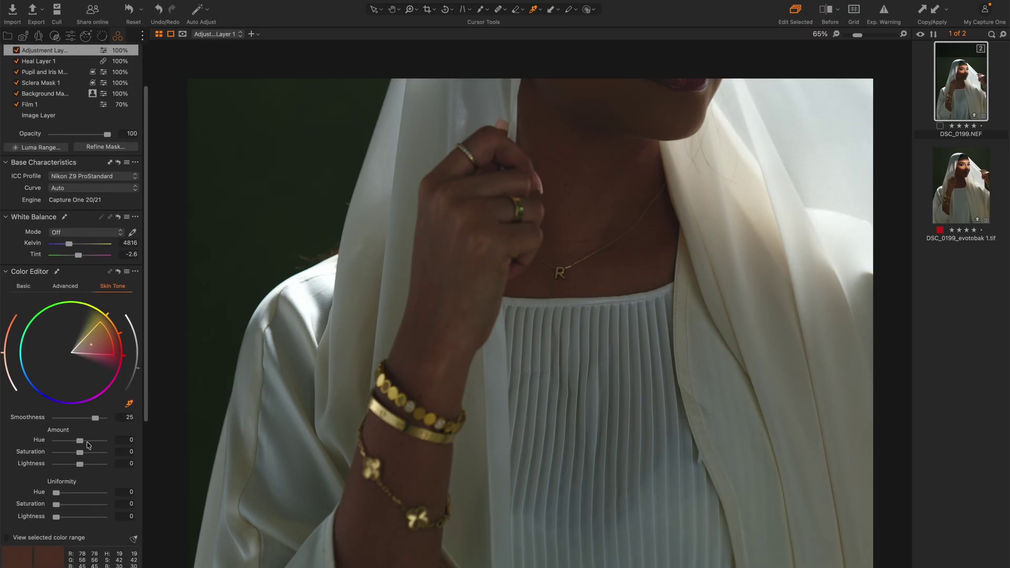
drag(56, 493, 98, 492)
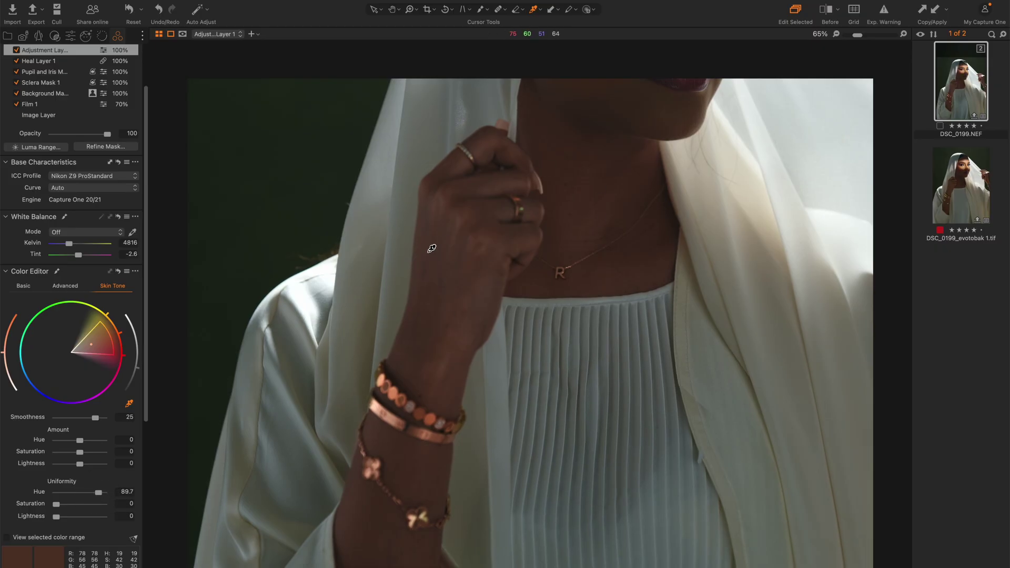
click(118, 274)
click(119, 273)
key(super+0)
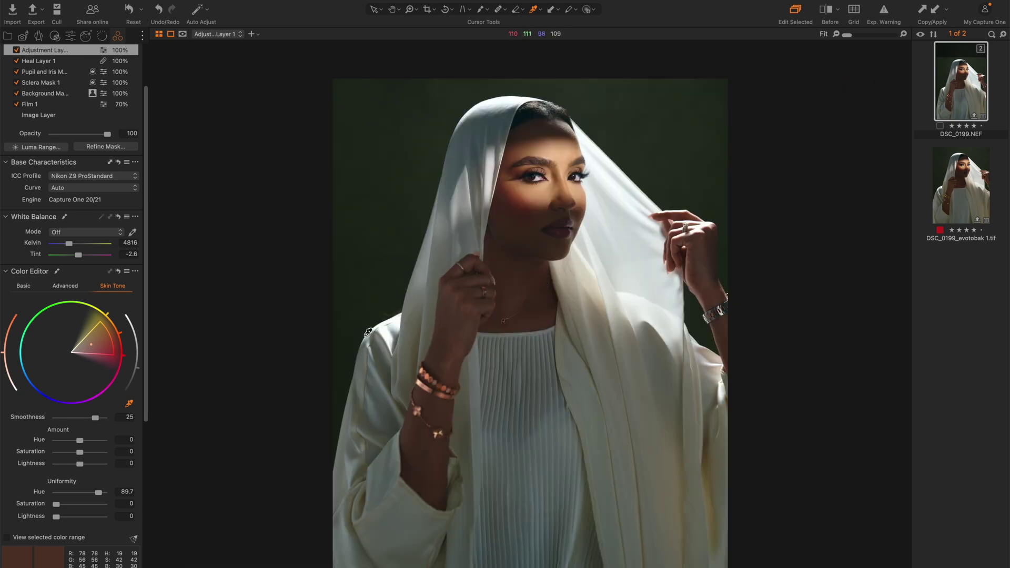
Set the skin tone's Saturation amount to 8.4 and Saturation uniformity to 96.6, and inspect the effect on the arm up close
drag(81, 456, 86, 453)
drag(62, 503, 108, 508)
key(z)
drag(402, 237, 549, 476)
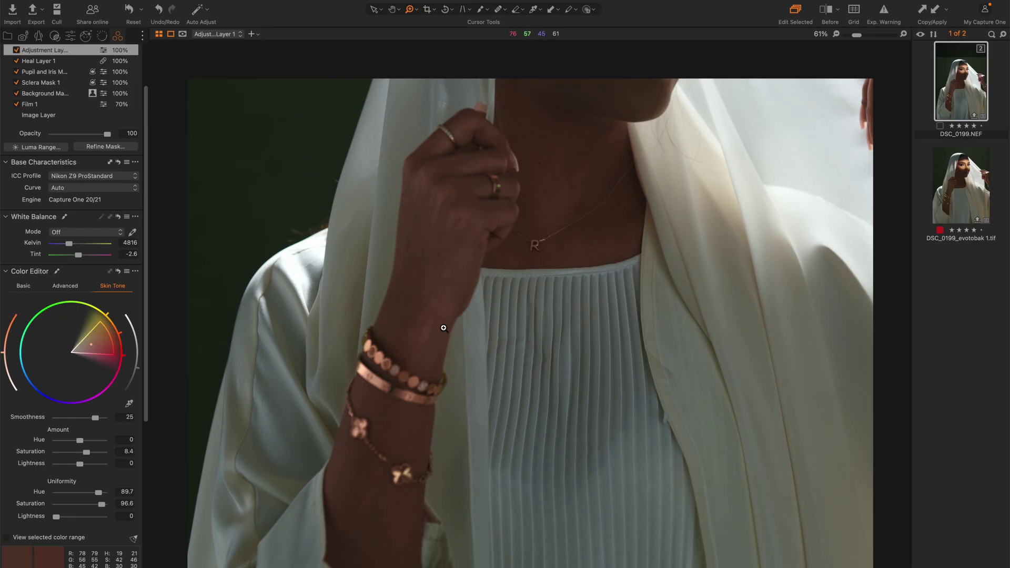
click(118, 271)
Erase the gold bracelets and the clover chain from the skin mask with the AI eraser, and check the mask's coverage
click(523, 9)
click(559, 38)
click(389, 364)
click(395, 369)
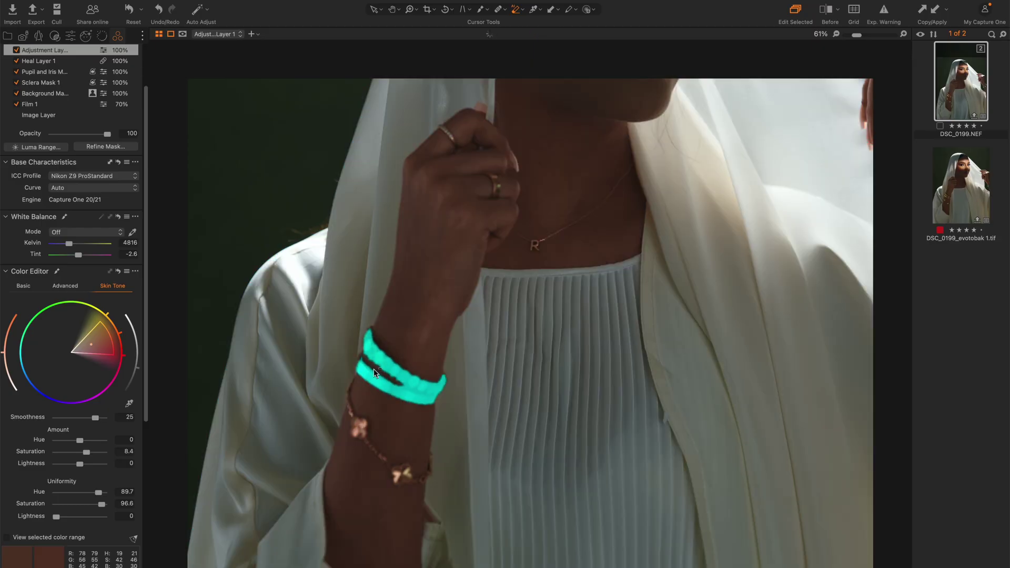
click(380, 369)
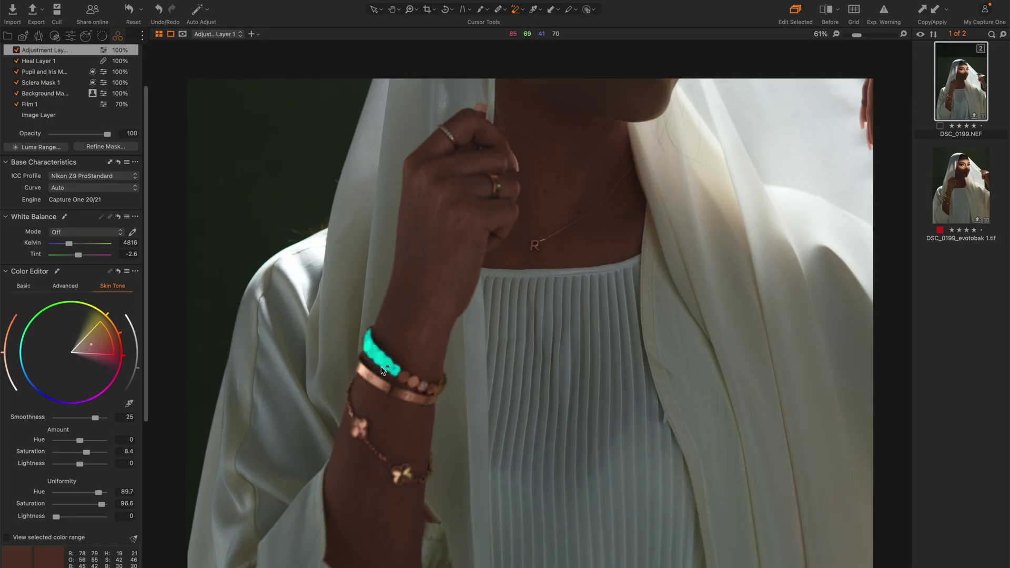
click(381, 370)
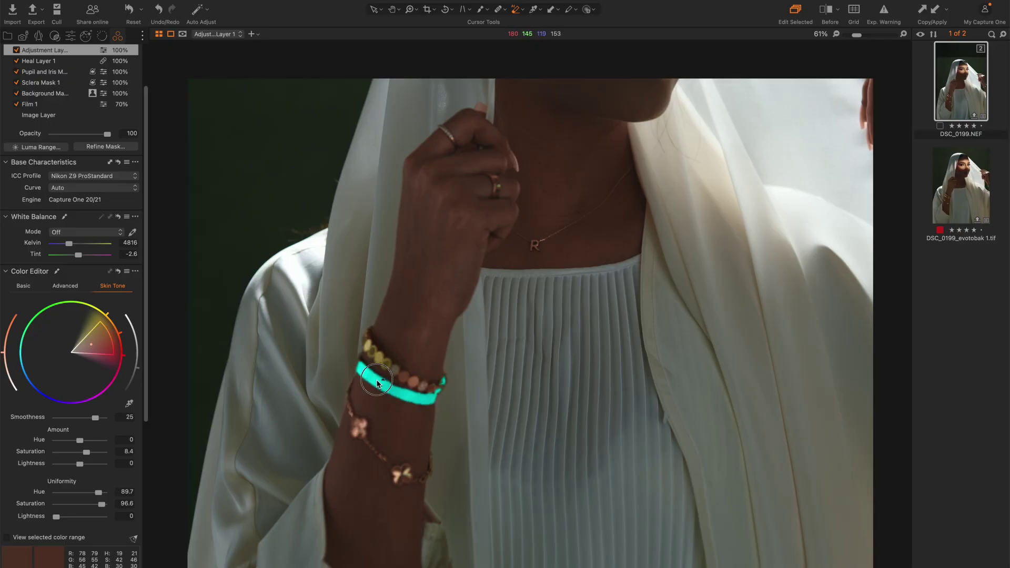
drag(359, 338, 444, 396)
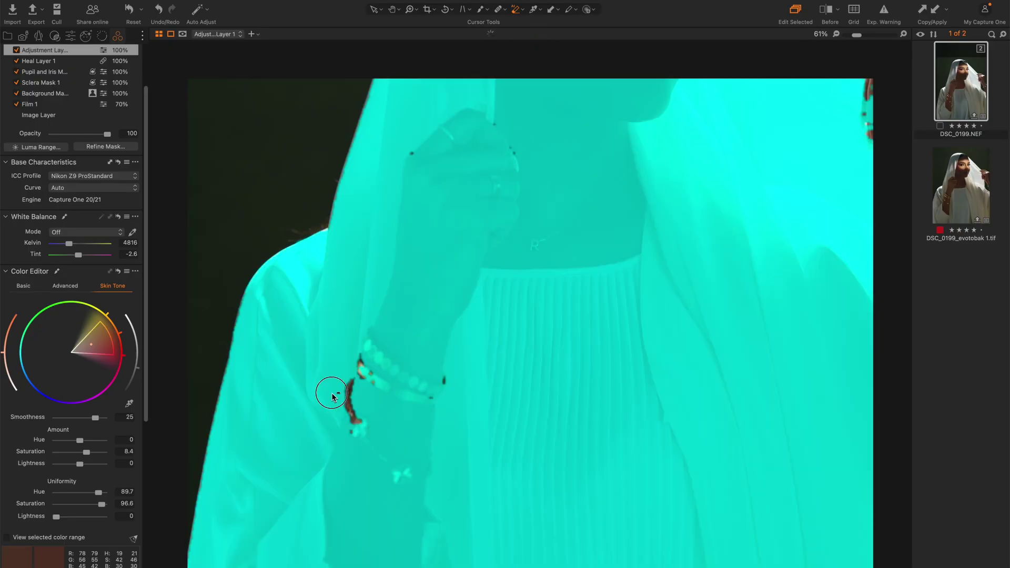
drag(331, 392, 436, 501)
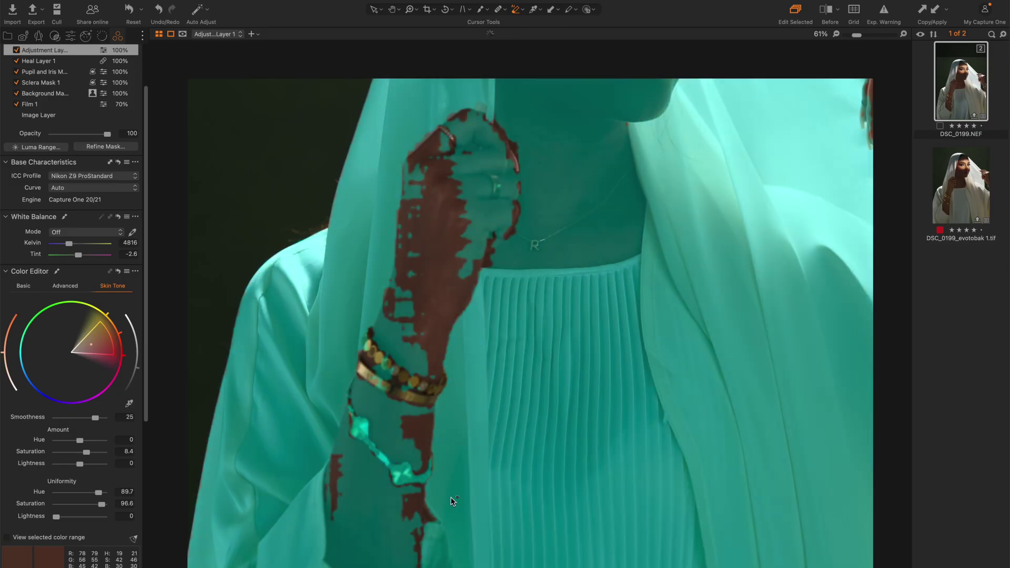
key(v)
key(m)
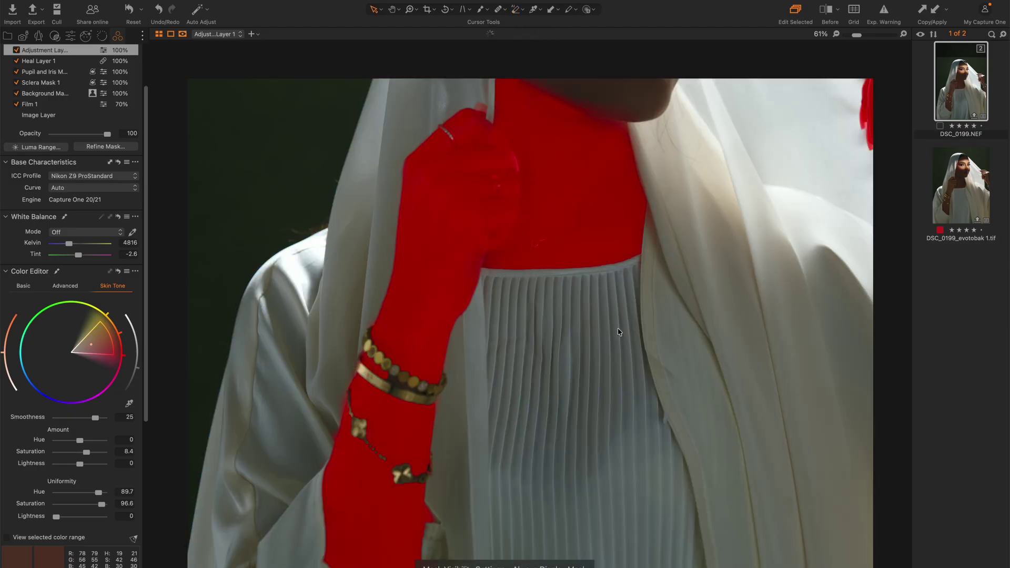
key(m)
key(comma)
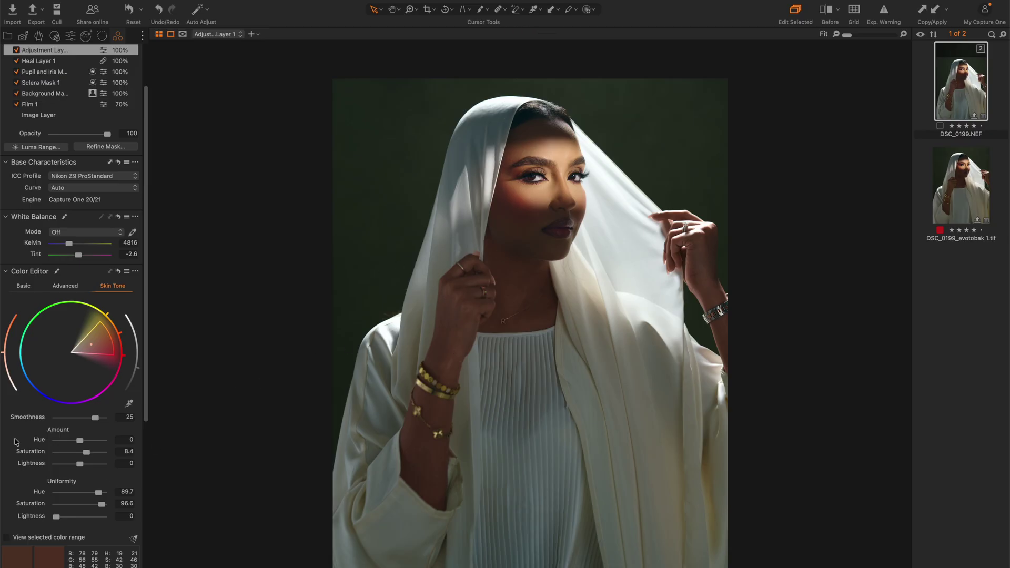
Set the skin tone's Hue amount to 5 and Saturation amount to 6.3, and compare the portrait with the layer off and on
drag(85, 444, 118, 446)
key(z)
drag(86, 457, 85, 458)
click(15, 51)
click(16, 51)
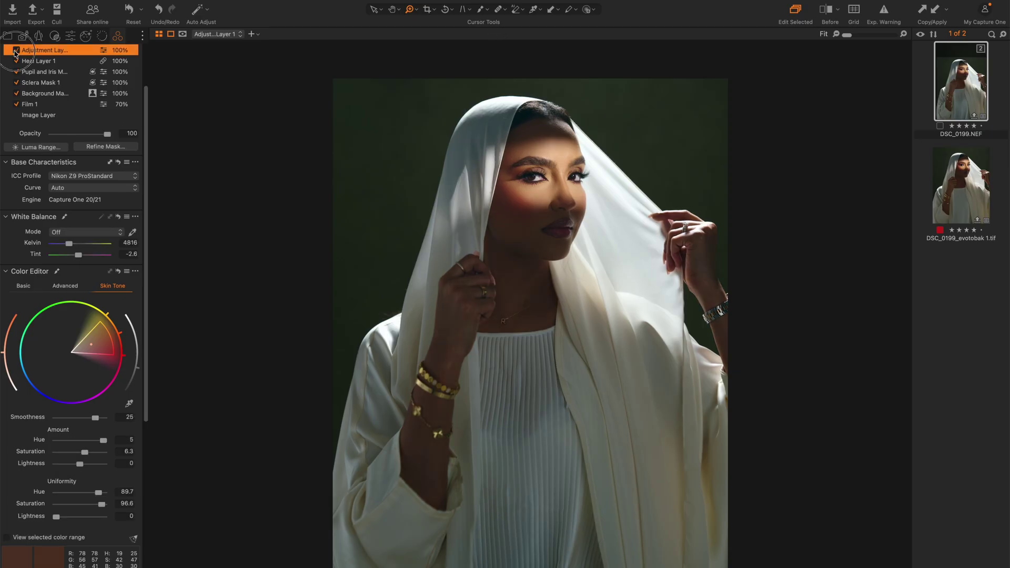
click(16, 51)
click(17, 51)
click(16, 51)
click(18, 52)
click(18, 52)
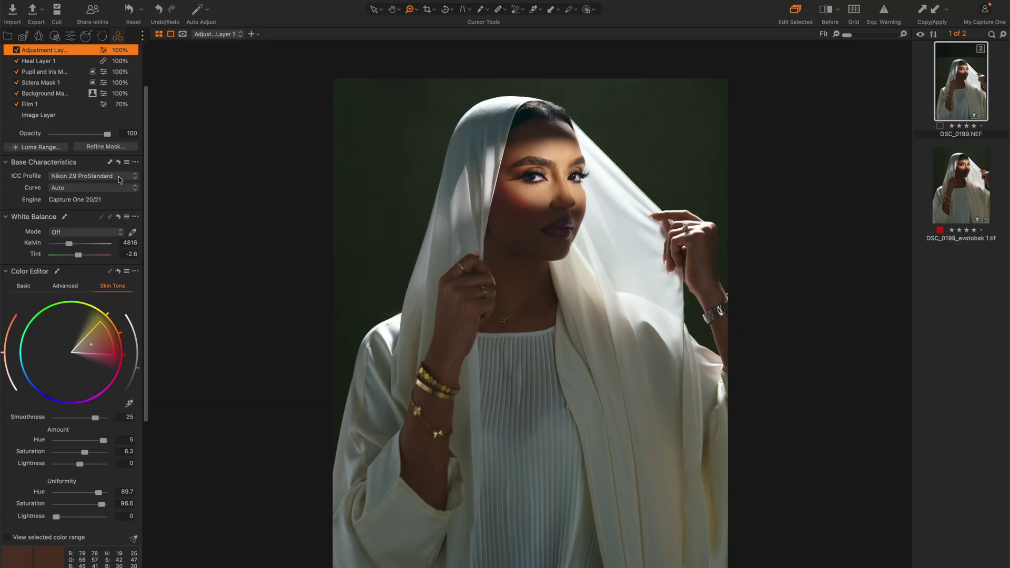
Add a new adjustment layer, copy its mask from Adjustment Layer 1, and compare the masks of both layers
scroll(129, 83, up, 3)
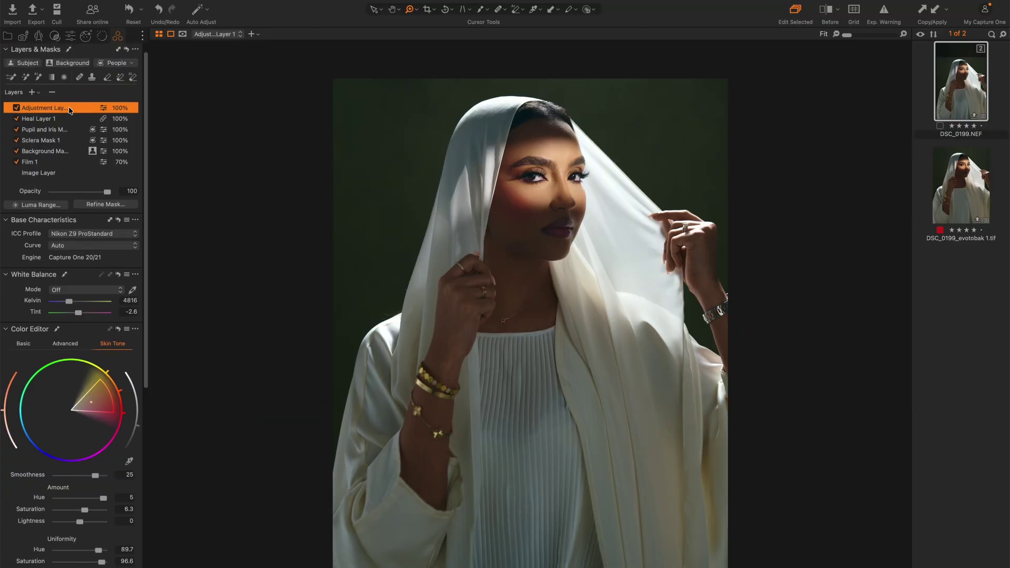
click(33, 94)
right_click(64, 111)
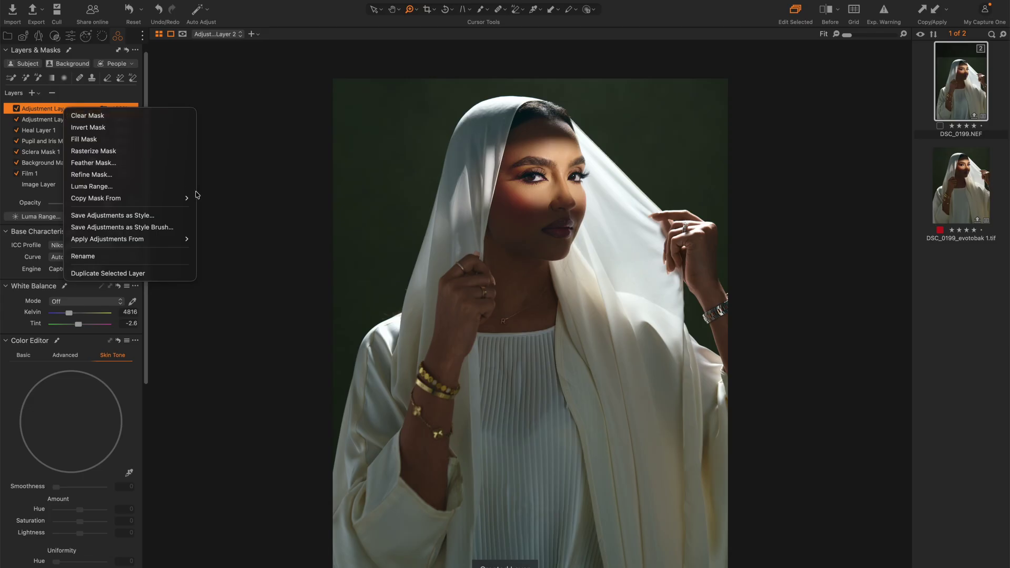
mouse_move(184, 199)
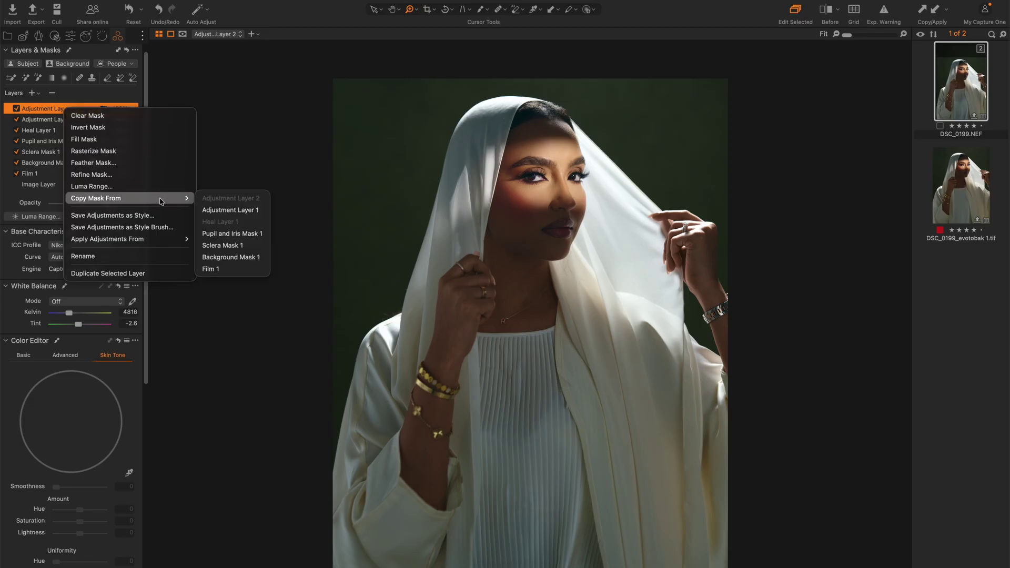
click(247, 211)
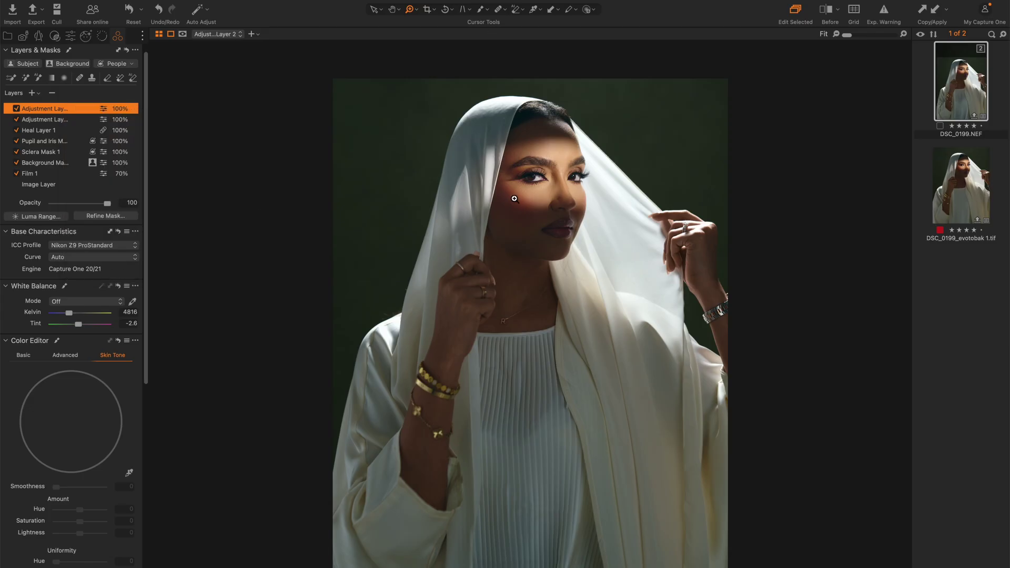
key(m)
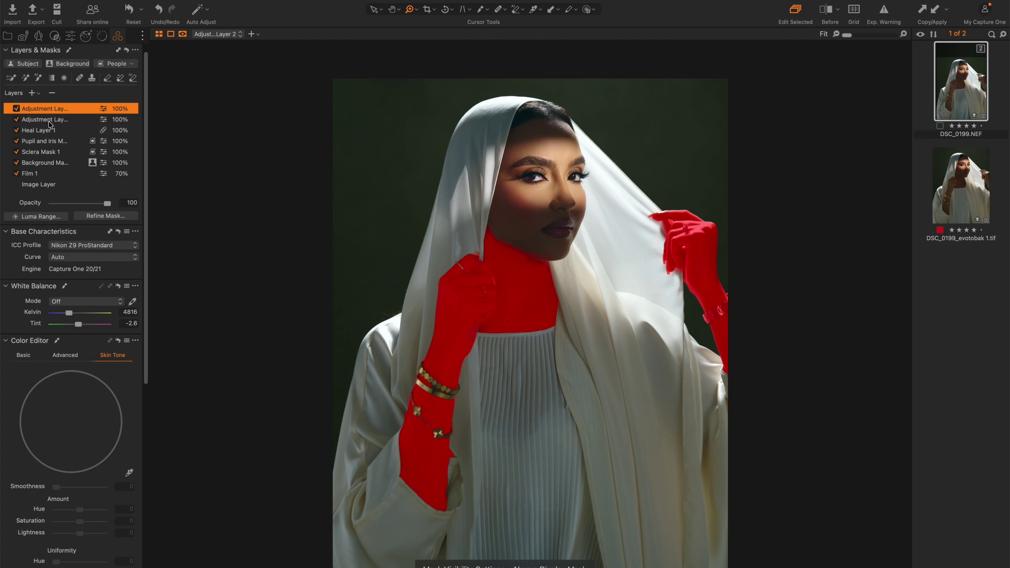
click(51, 121)
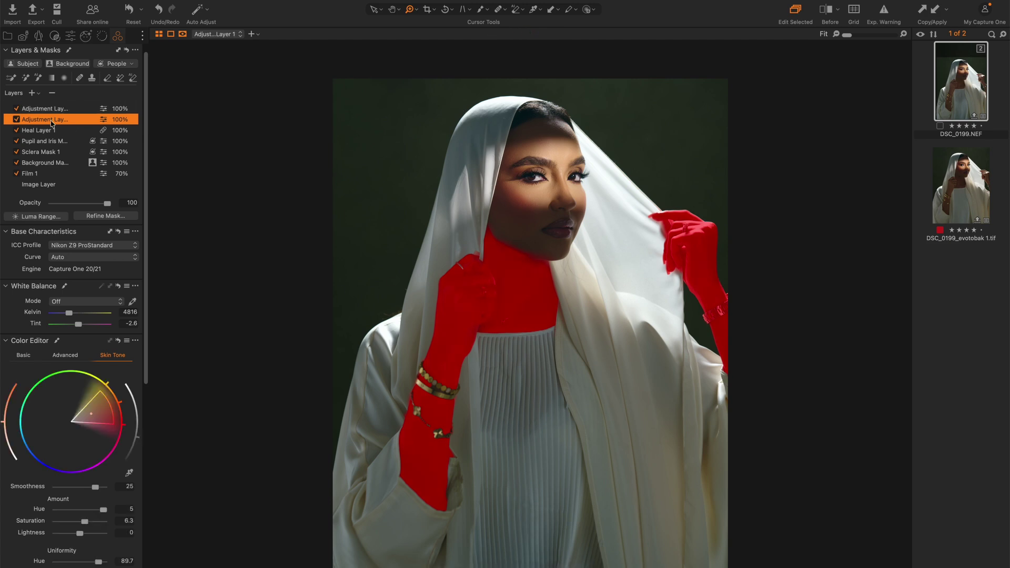
click(68, 112)
key(m)
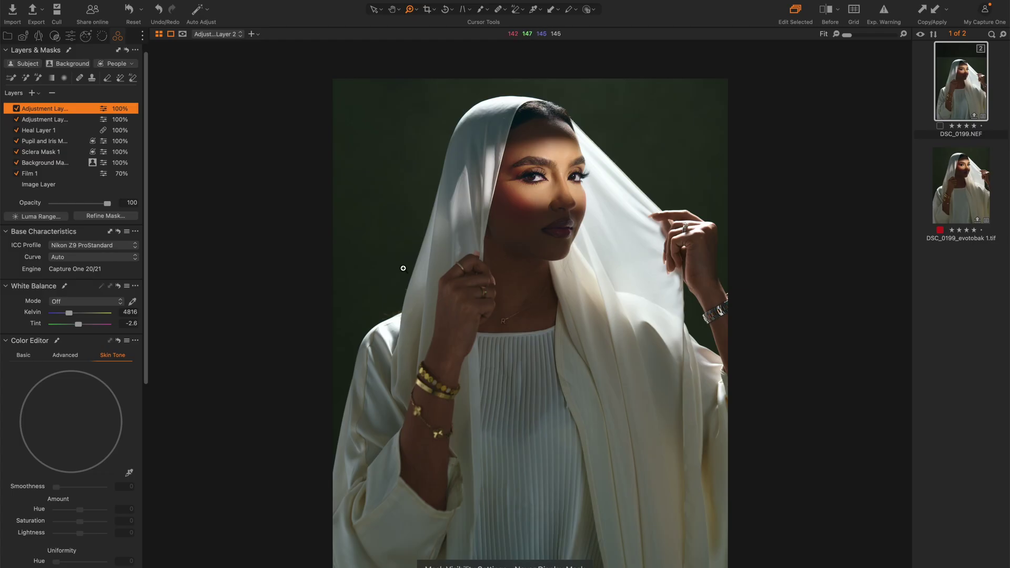
Sample the neck's skin tone on the new layer and set the amounts to Hue 1.7, Saturation 5.7 and Lightness 1.2
click(129, 472)
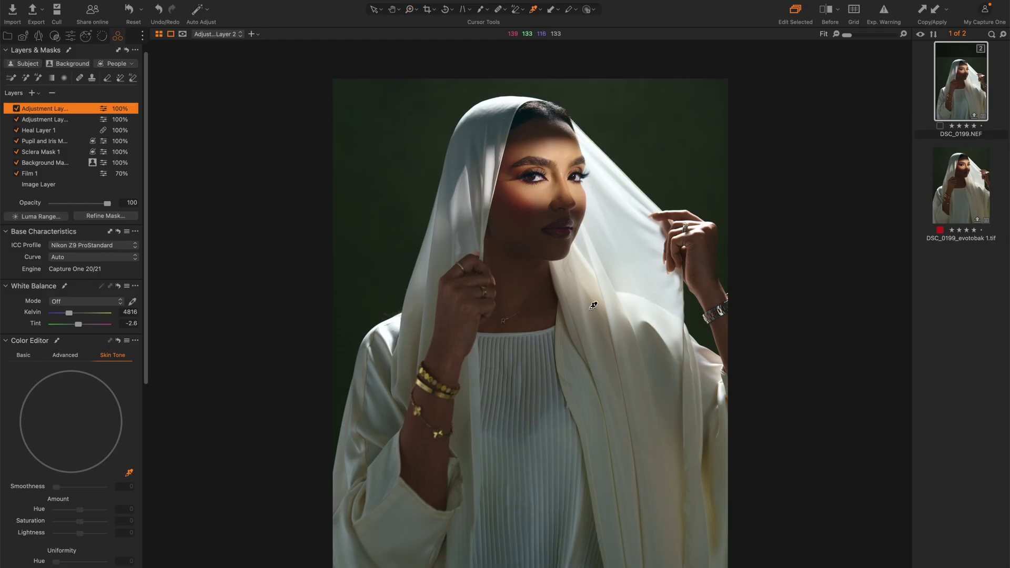
click(508, 287)
drag(84, 524, 88, 512)
drag(82, 521, 84, 534)
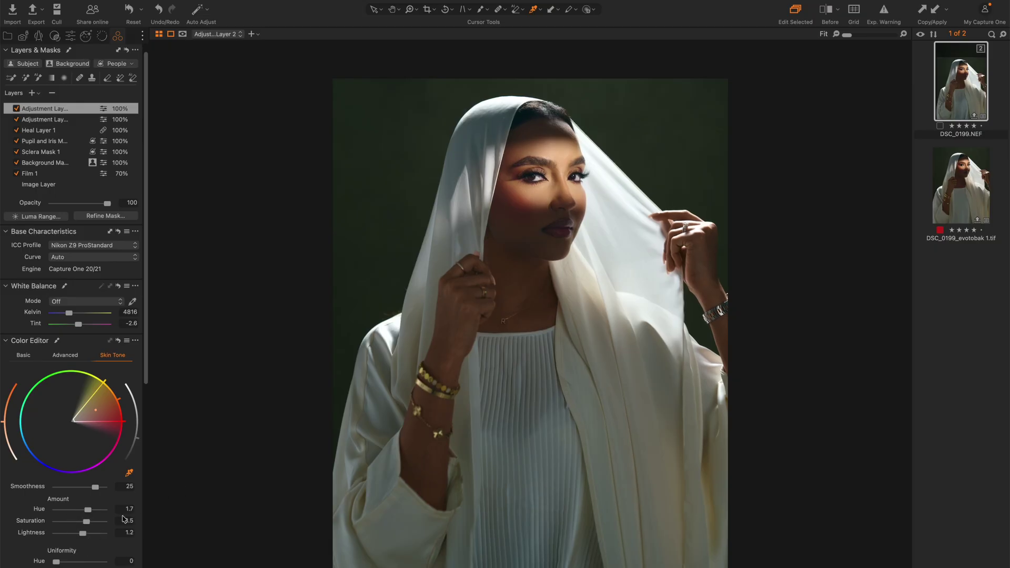
drag(86, 525, 84, 522)
Erase the upper neck below the chin from the new layer's mask with a large soft brush, and check the mask's coverage
click(520, 10)
click(529, 15)
right_click(530, 271)
click(531, 272)
click(523, 295)
mouse_move(497, 273)
mouse_down()
mouse_move(545, 278)
mouse_move(467, 230)
mouse_move(547, 280)
mouse_move(478, 223)
mouse_move(544, 266)
mouse_move(492, 232)
mouse_move(547, 279)
mouse_move(470, 231)
mouse_move(515, 266)
mouse_move(486, 258)
mouse_move(536, 274)
mouse_move(474, 230)
mouse_move(535, 315)
mouse_move(532, 295)
mouse_up()
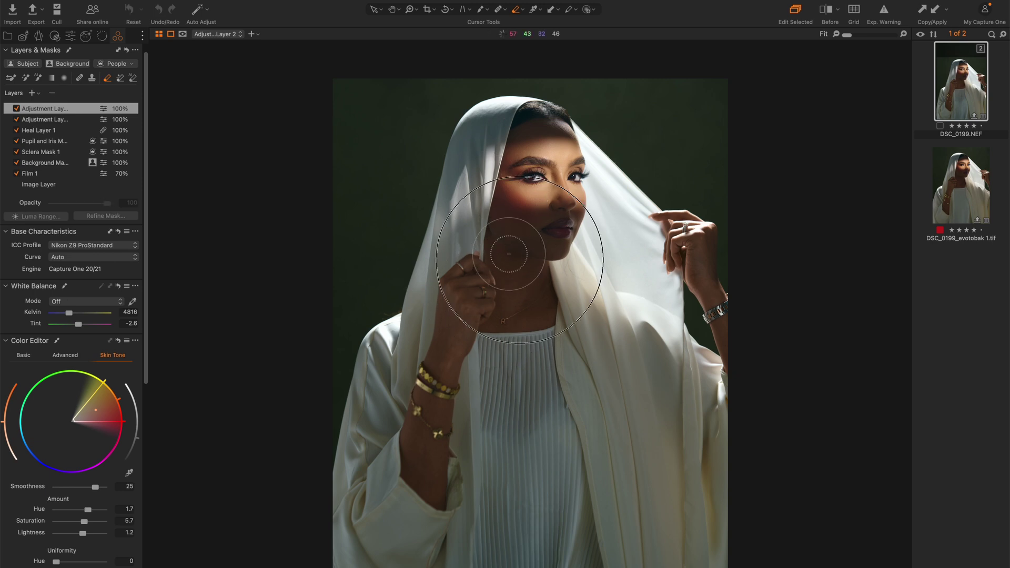
key(m)
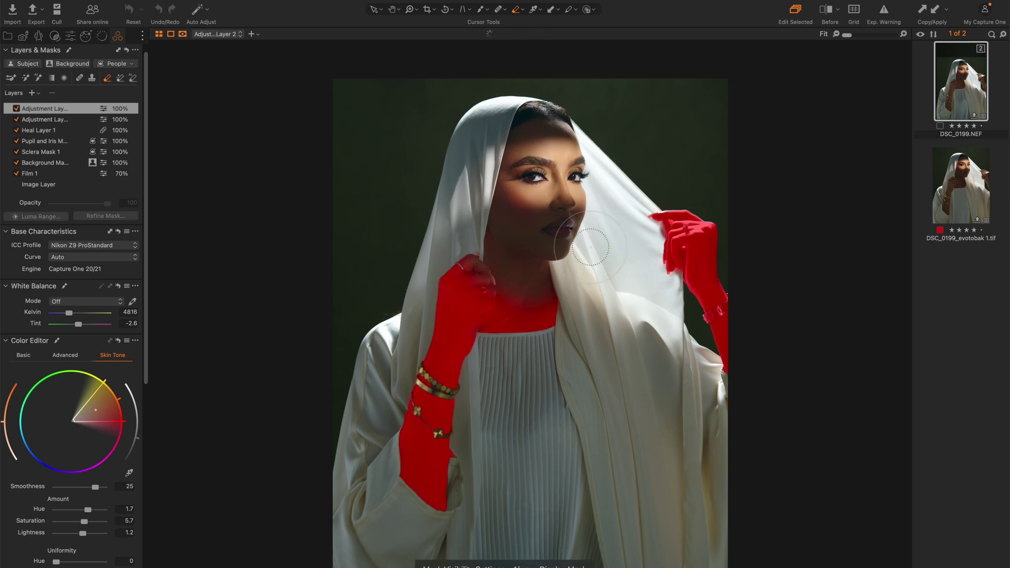
key(m)
Compare the edited portrait with its unedited before view
key(y)
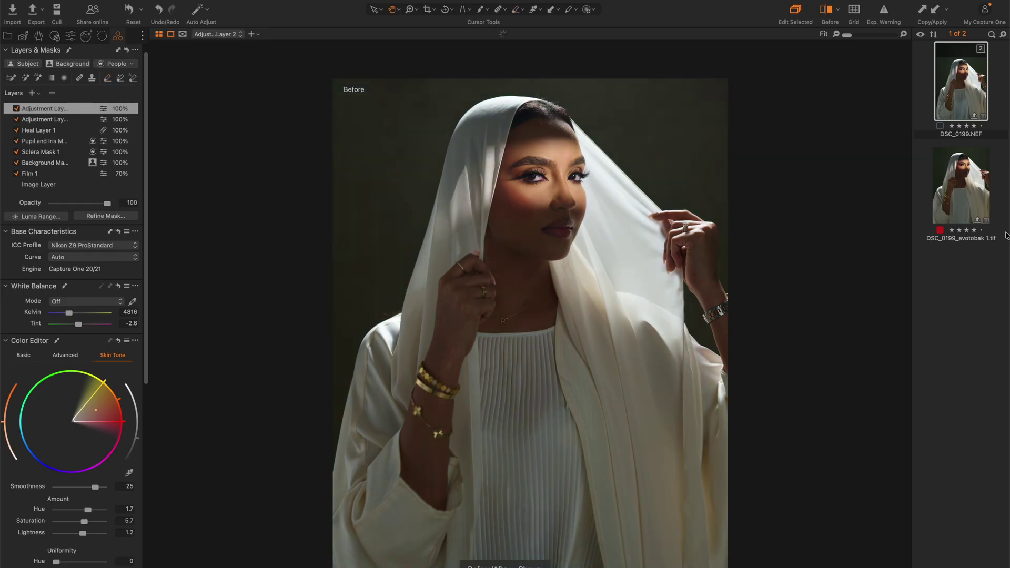
key(y)
key(y)
key(y)
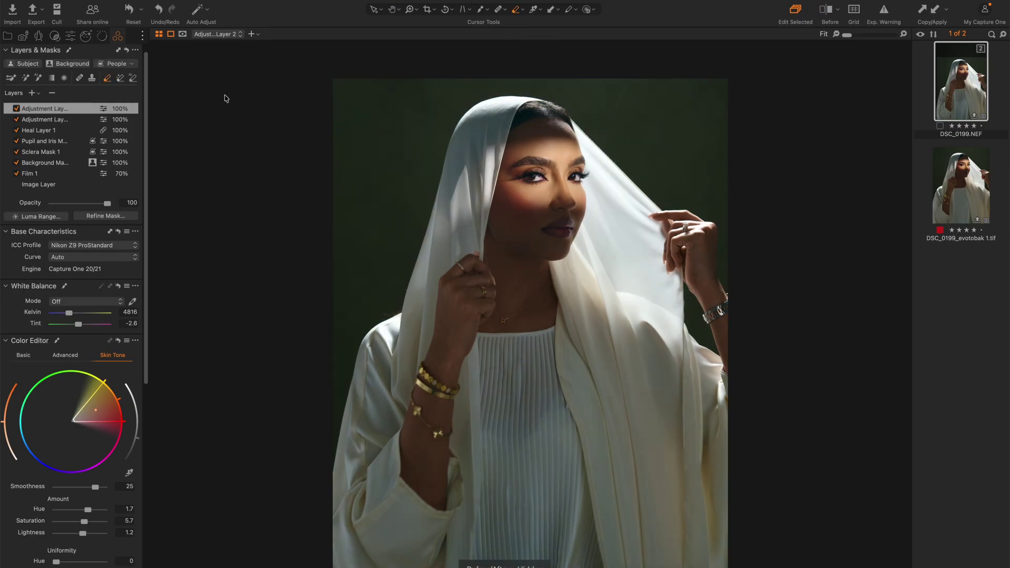
Select the Image Layer and raise the shadow point of the RGB levels to 4
click(230, 35)
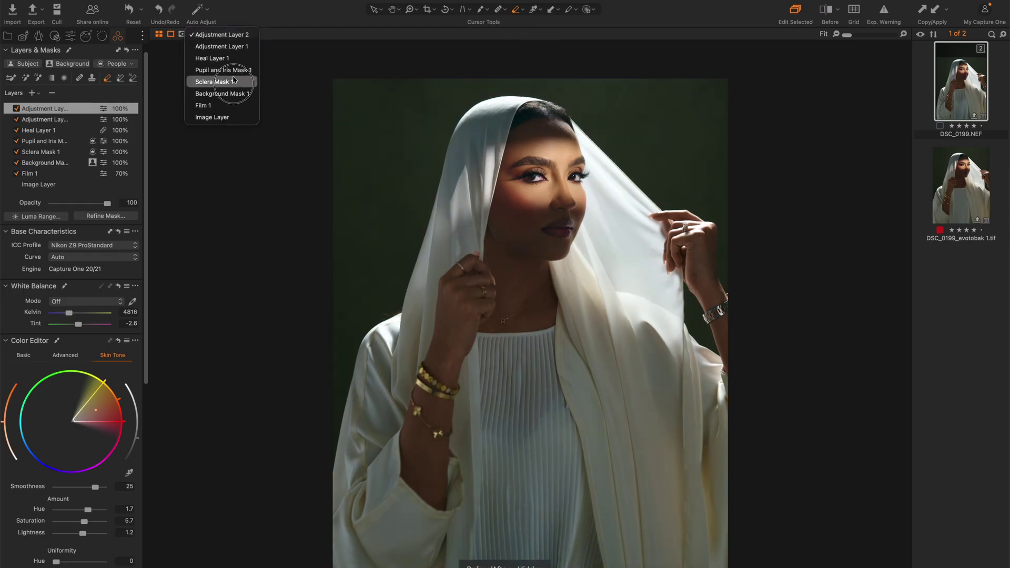
click(220, 118)
scroll(71, 284, down, 10)
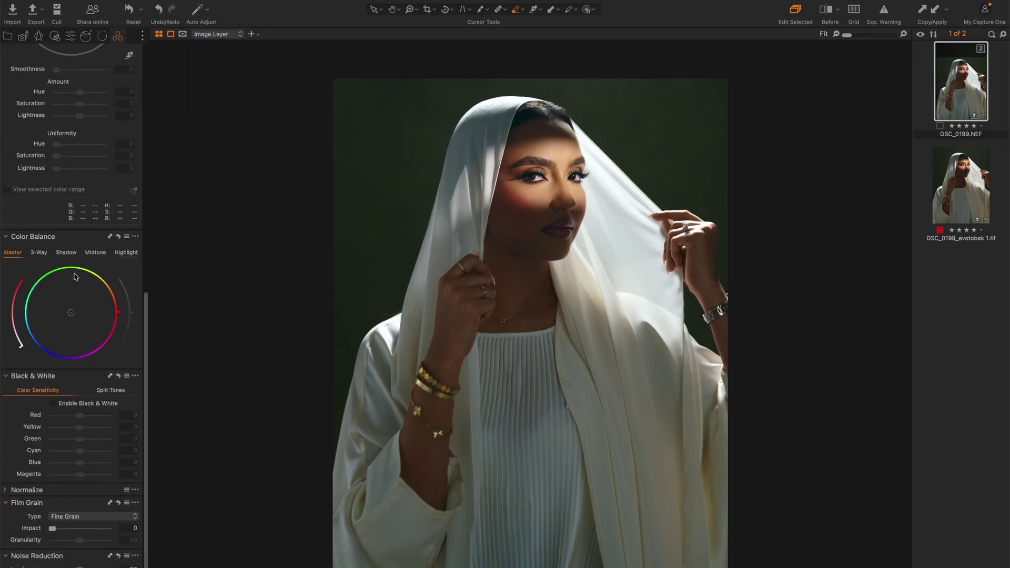
scroll(63, 221, up, 10)
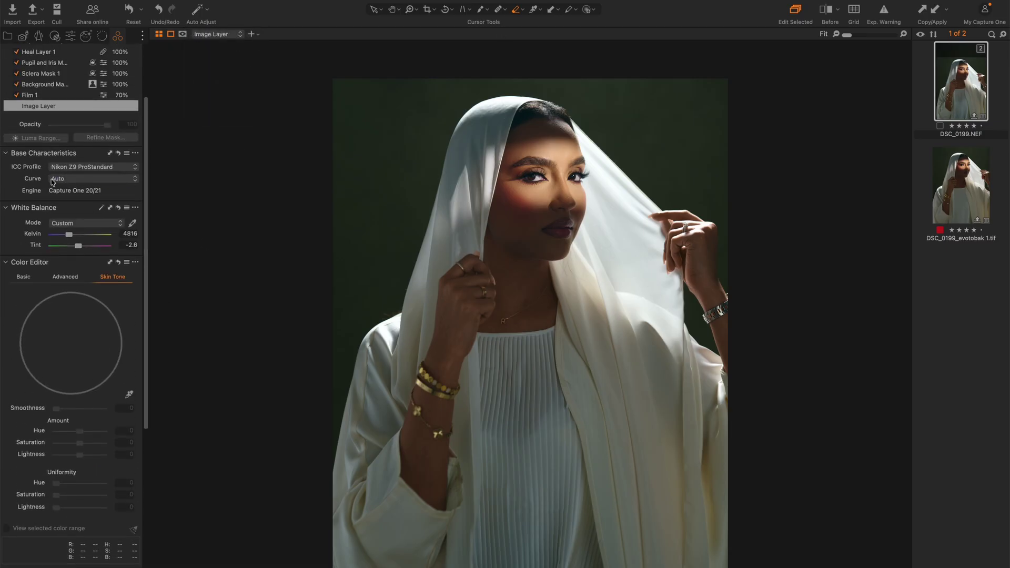
click(70, 36)
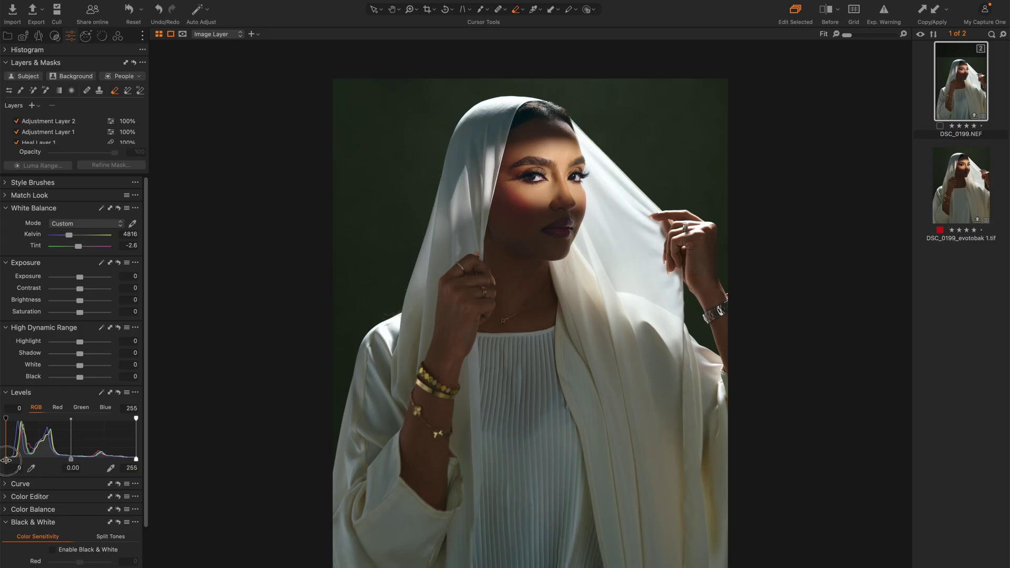
drag(7, 458, 9, 462)
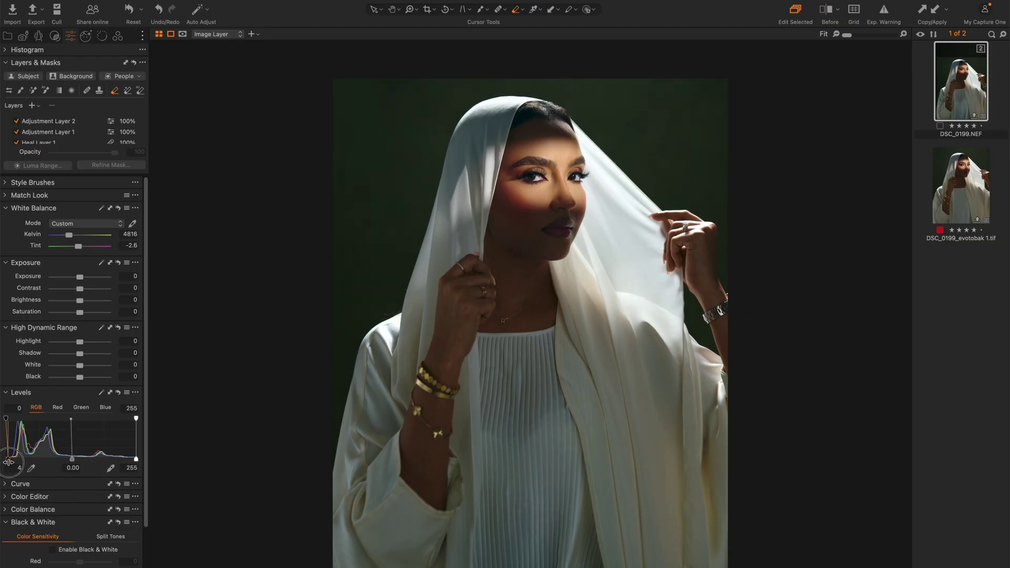
drag(9, 462, 9, 461)
Compare the graded raw portrait with its before view and with the earlier edit DSC_0199_evotobak 1.tif
key(y)
click(981, 179)
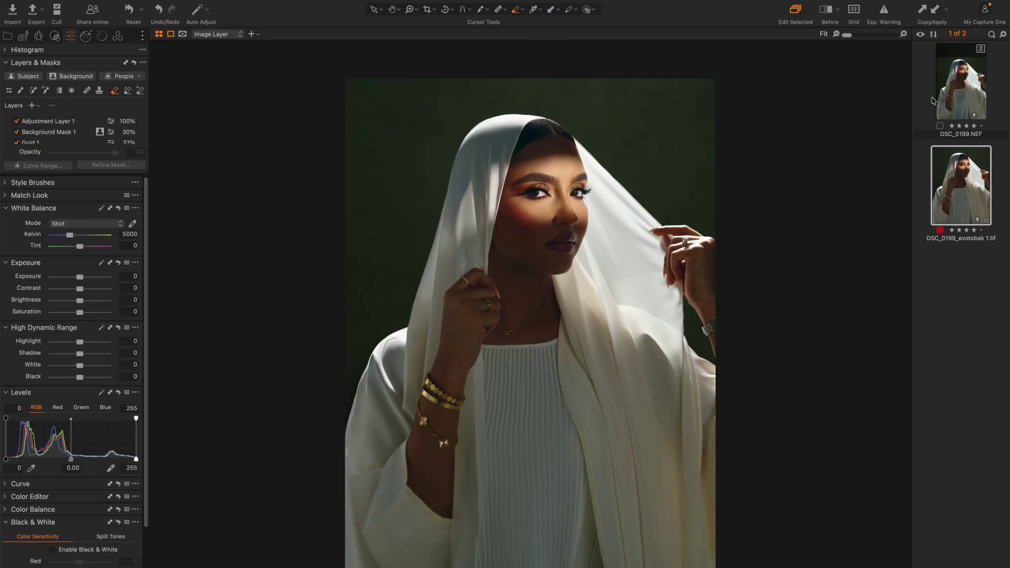
drag(978, 88, 989, 108)
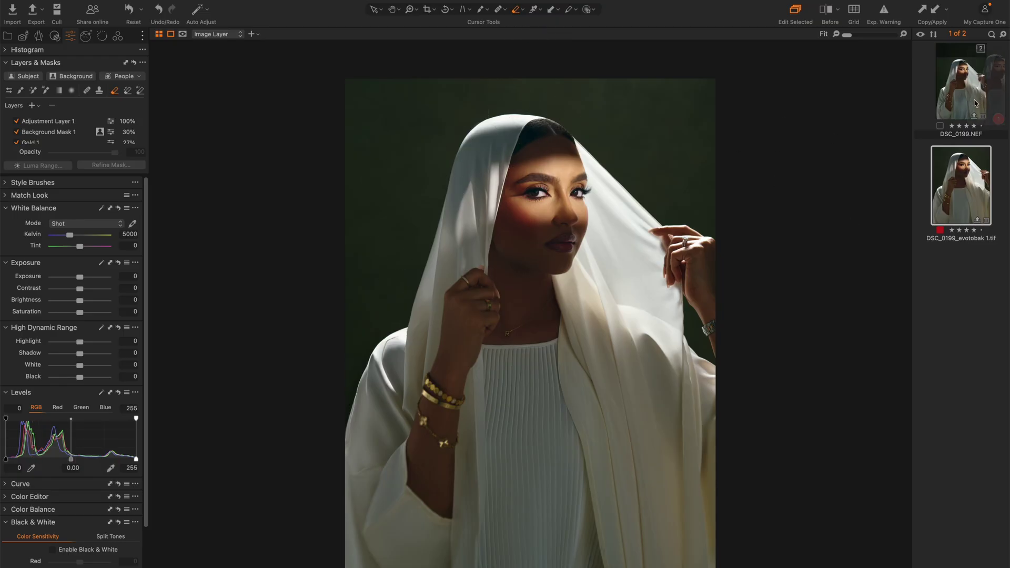
click(967, 103)
click(964, 197)
click(963, 101)
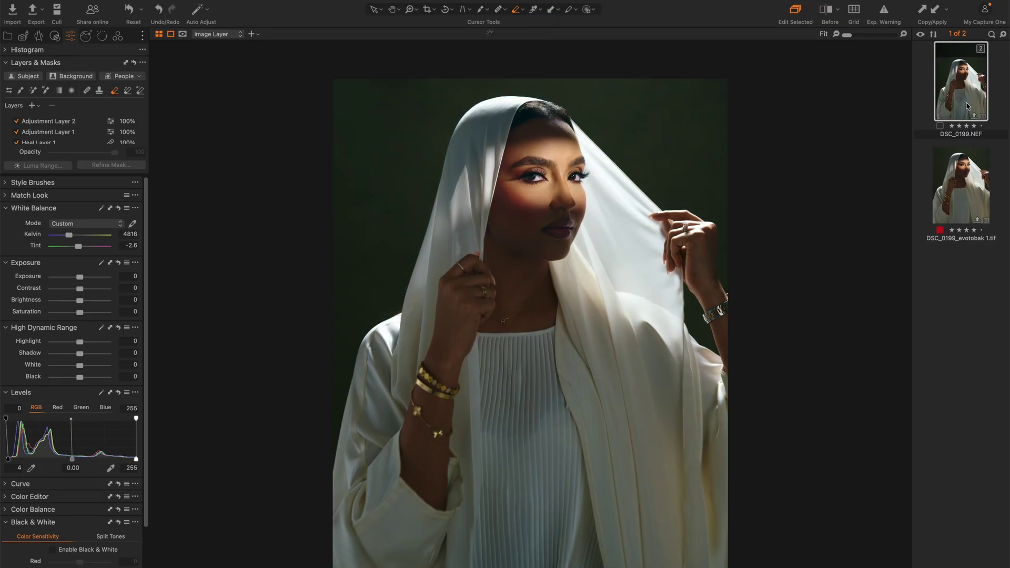
Apply the custom Gold style to a new layer of DSC_0199.NEF and reduce that layer's opacity to 20
click(54, 35)
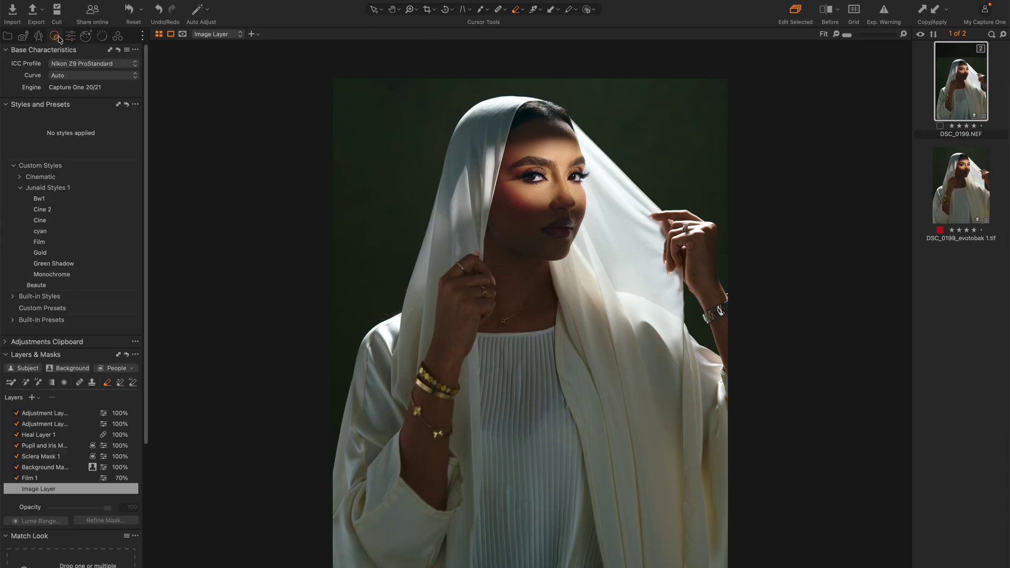
right_click(50, 252)
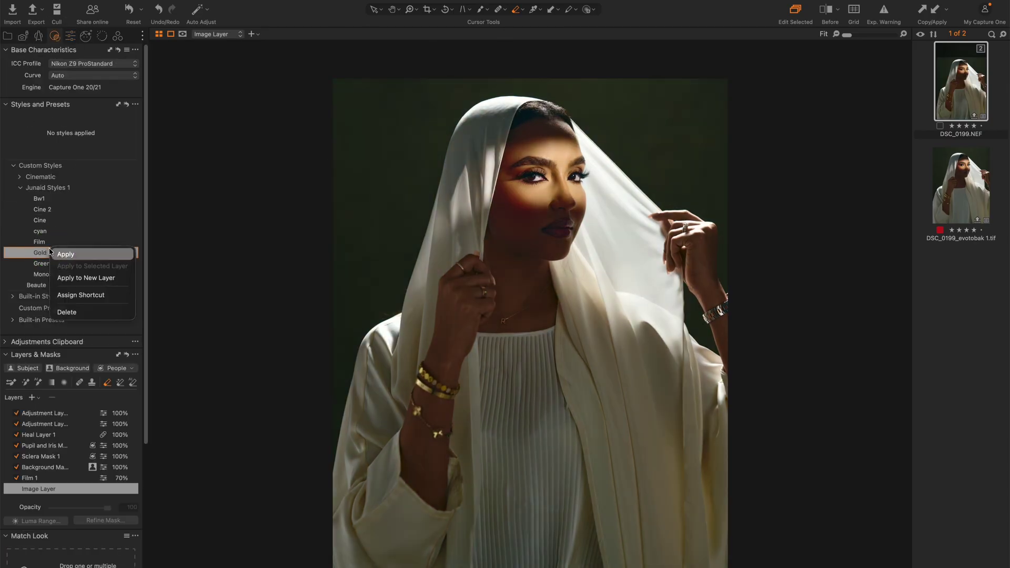
click(88, 279)
click(64, 519)
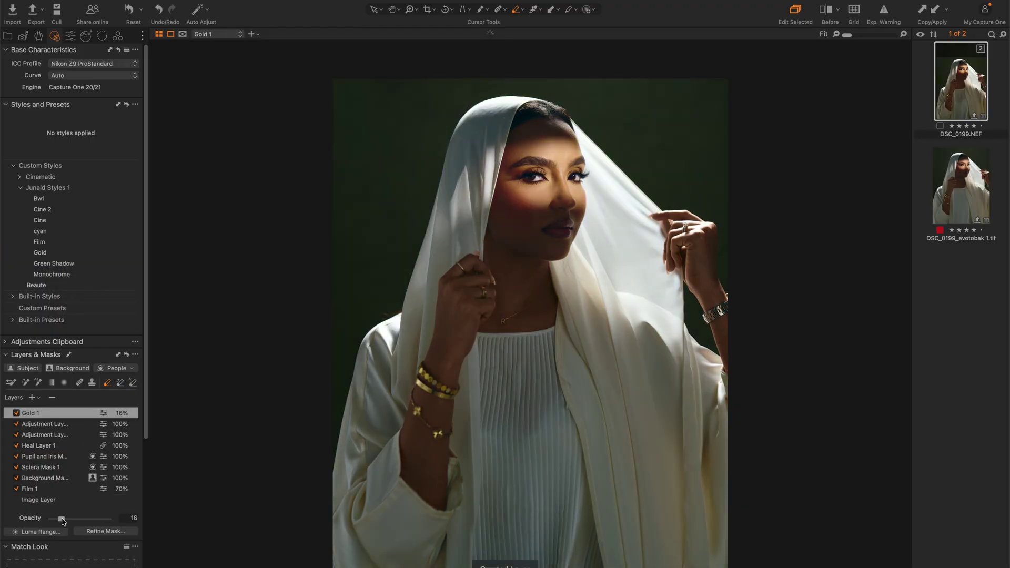
drag(65, 520, 67, 522)
Check the Gold layer's effect by toggling it, compare the before and after views, and inspect the face up close
click(18, 415)
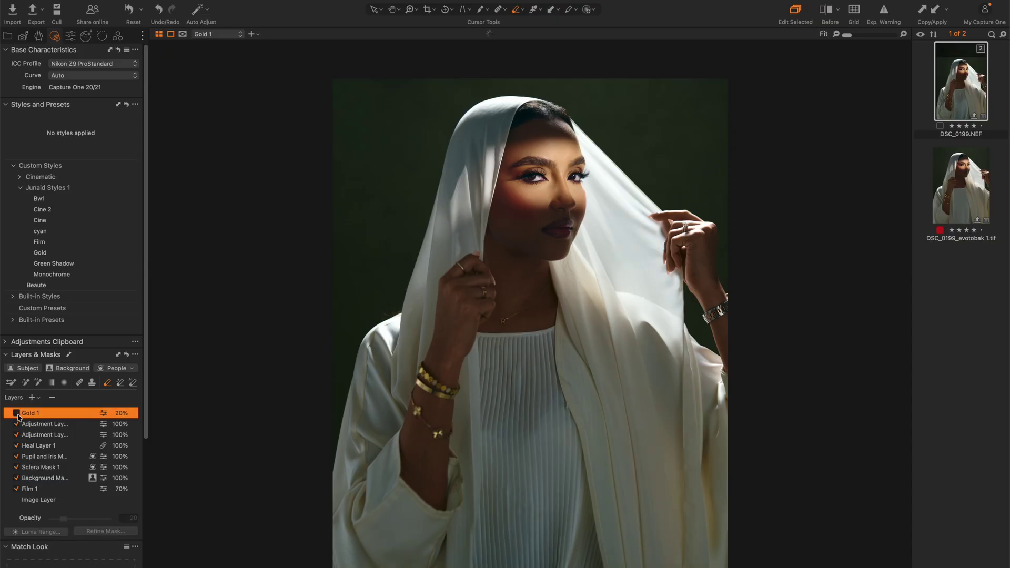
key(y)
key(y)
key(z)
drag(445, 86, 651, 356)
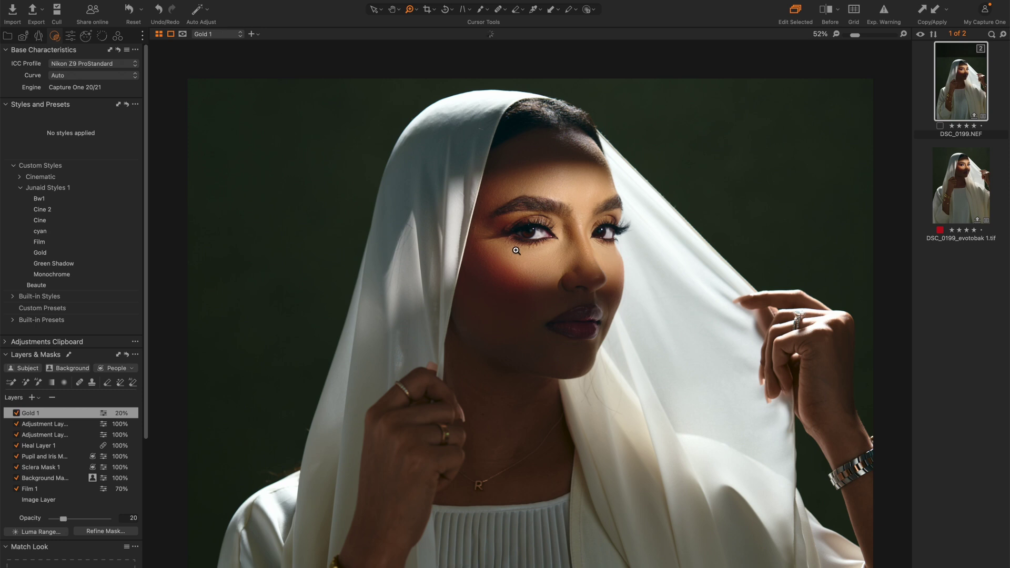
click(672, 221)
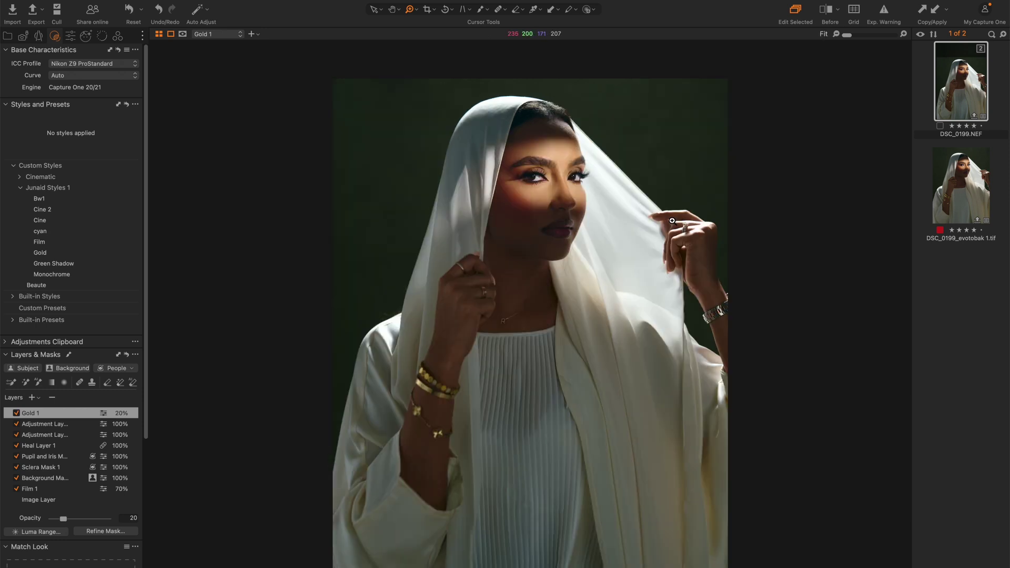